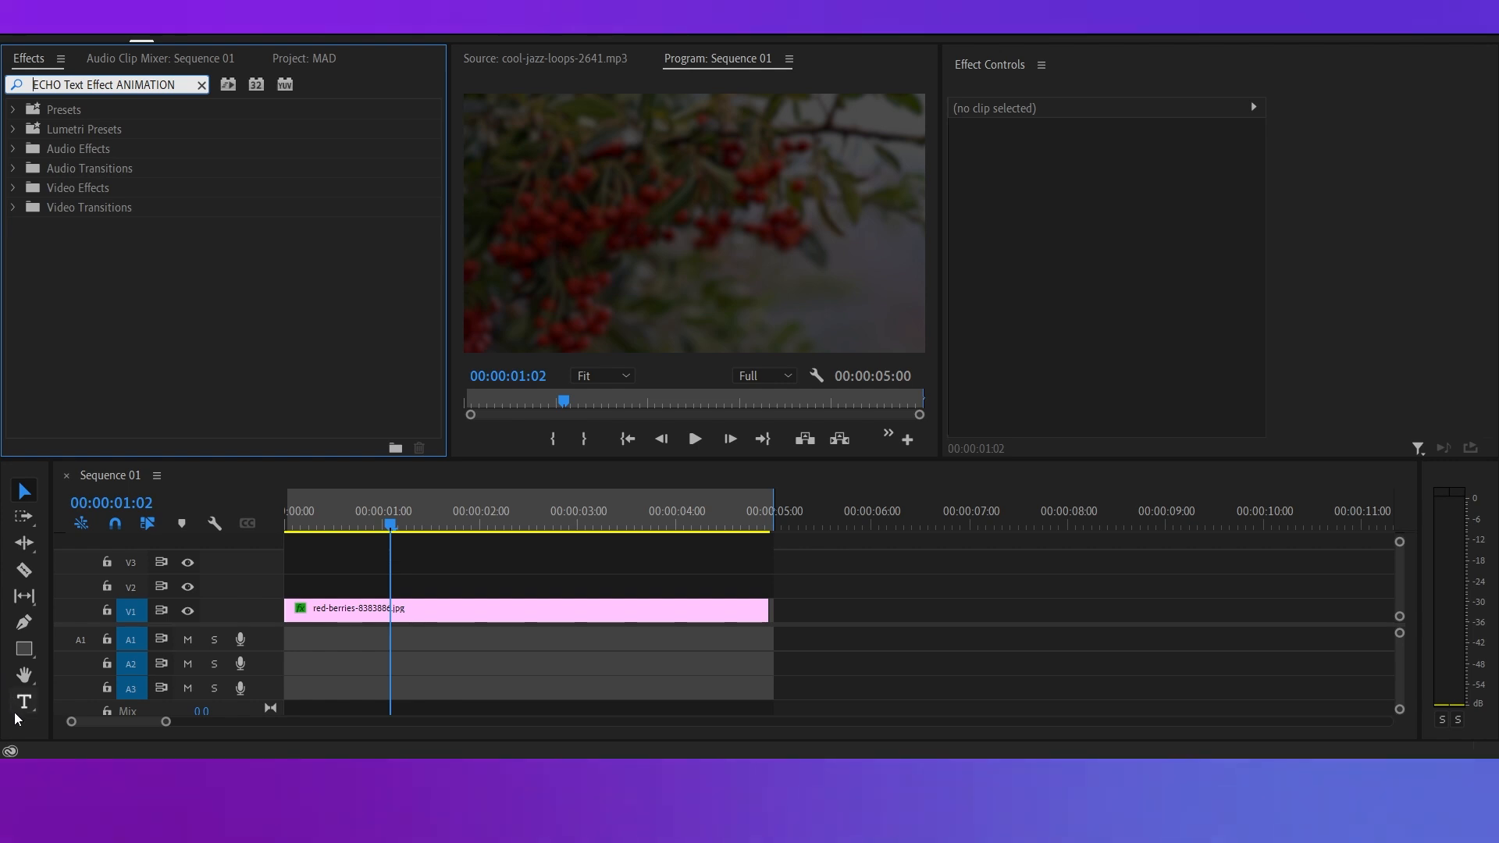
Add a text layer reading "CHEERY" over the berries image at 00:00:01:02.
left_click(21, 708)
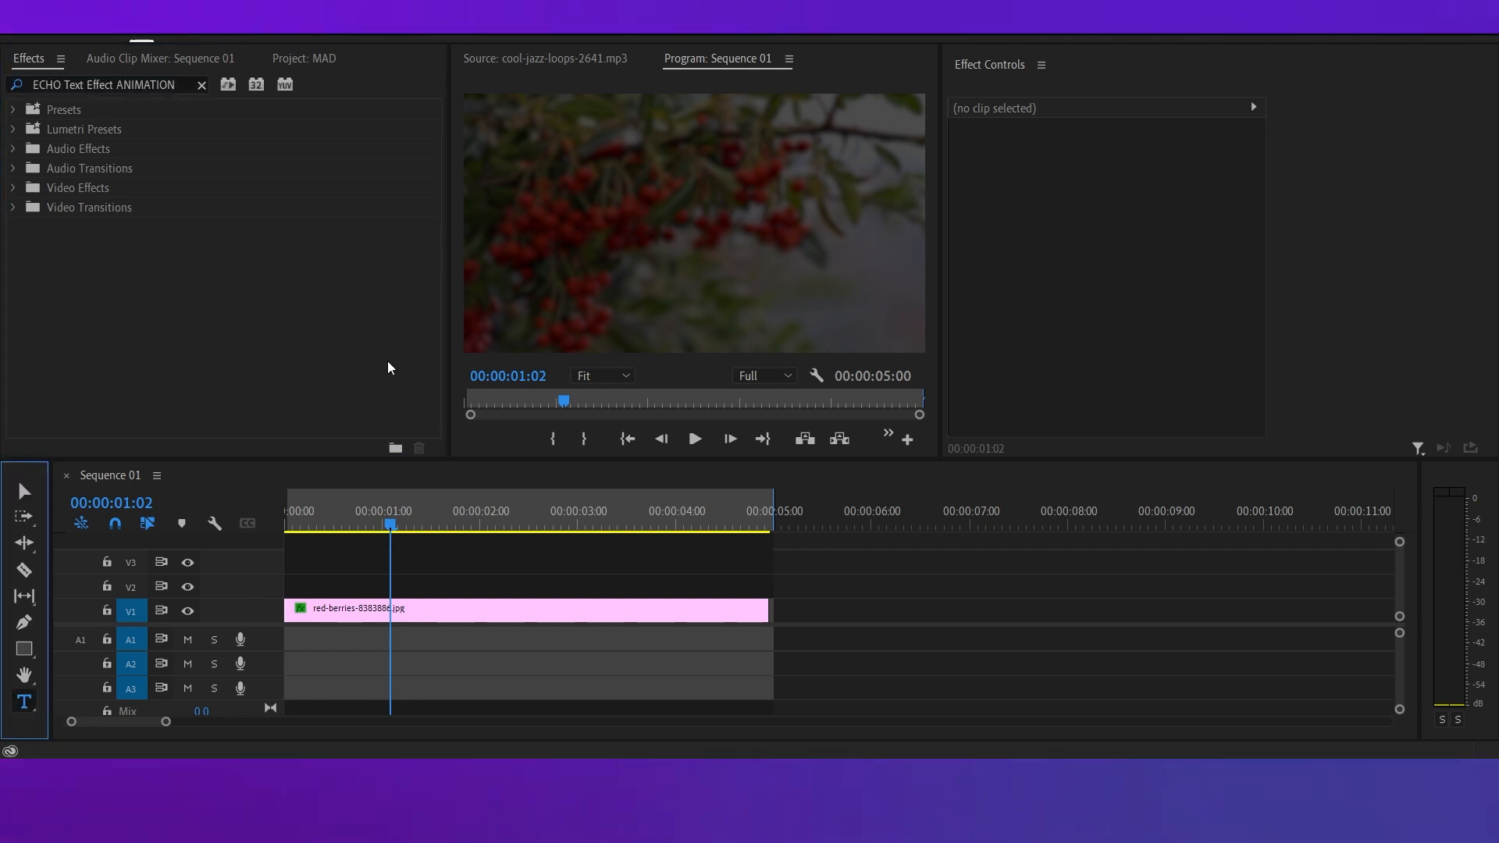
left_click(527, 212)
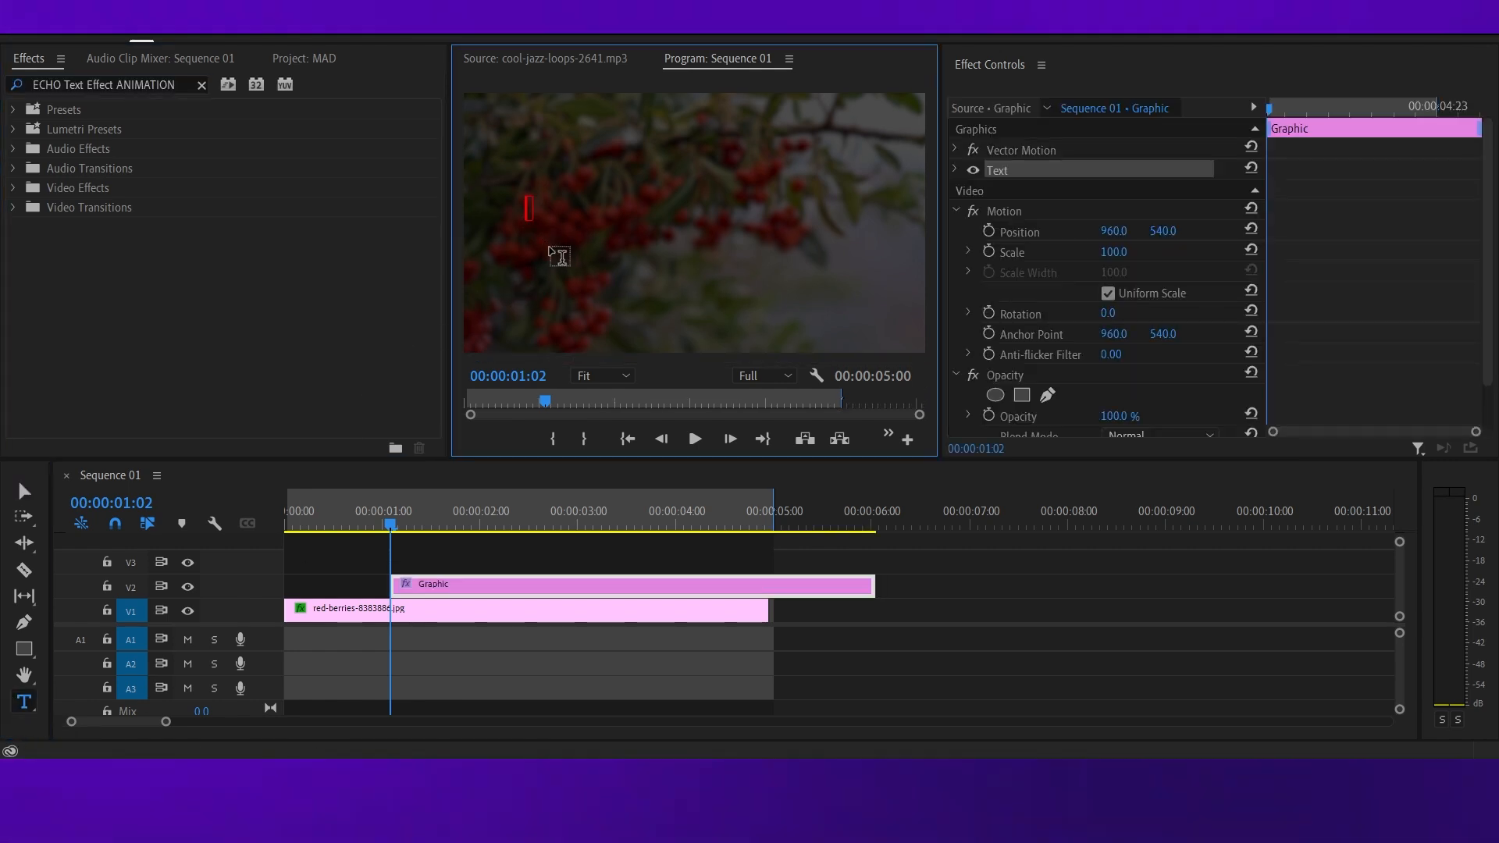
type("CHEERY")
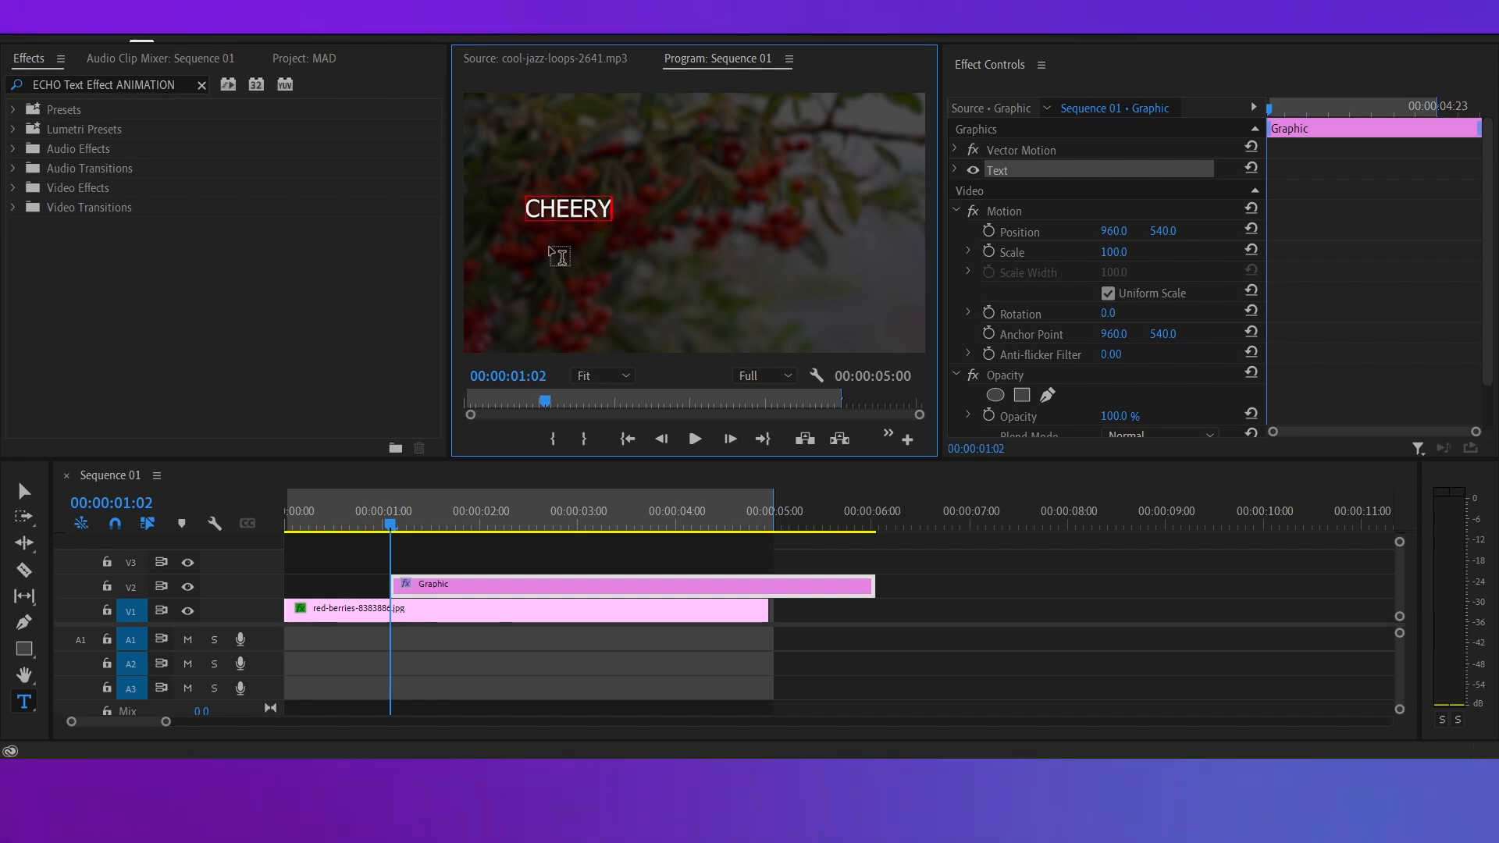
Show the Essential Graphics workspace area, then widen it and Effect Controls so their settings are readable.
left_click(397, 19)
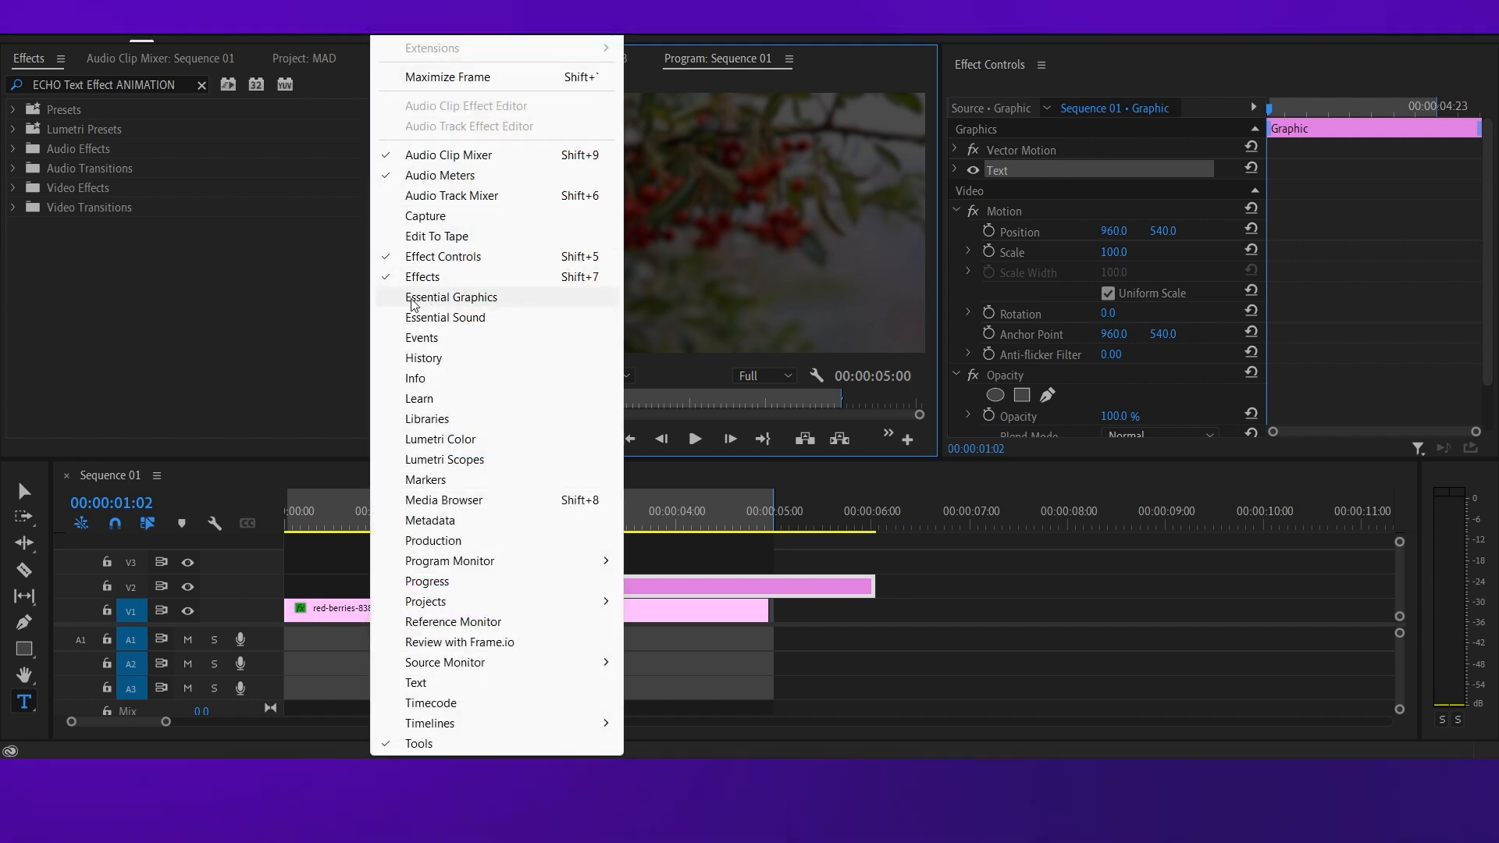
left_click(427, 303)
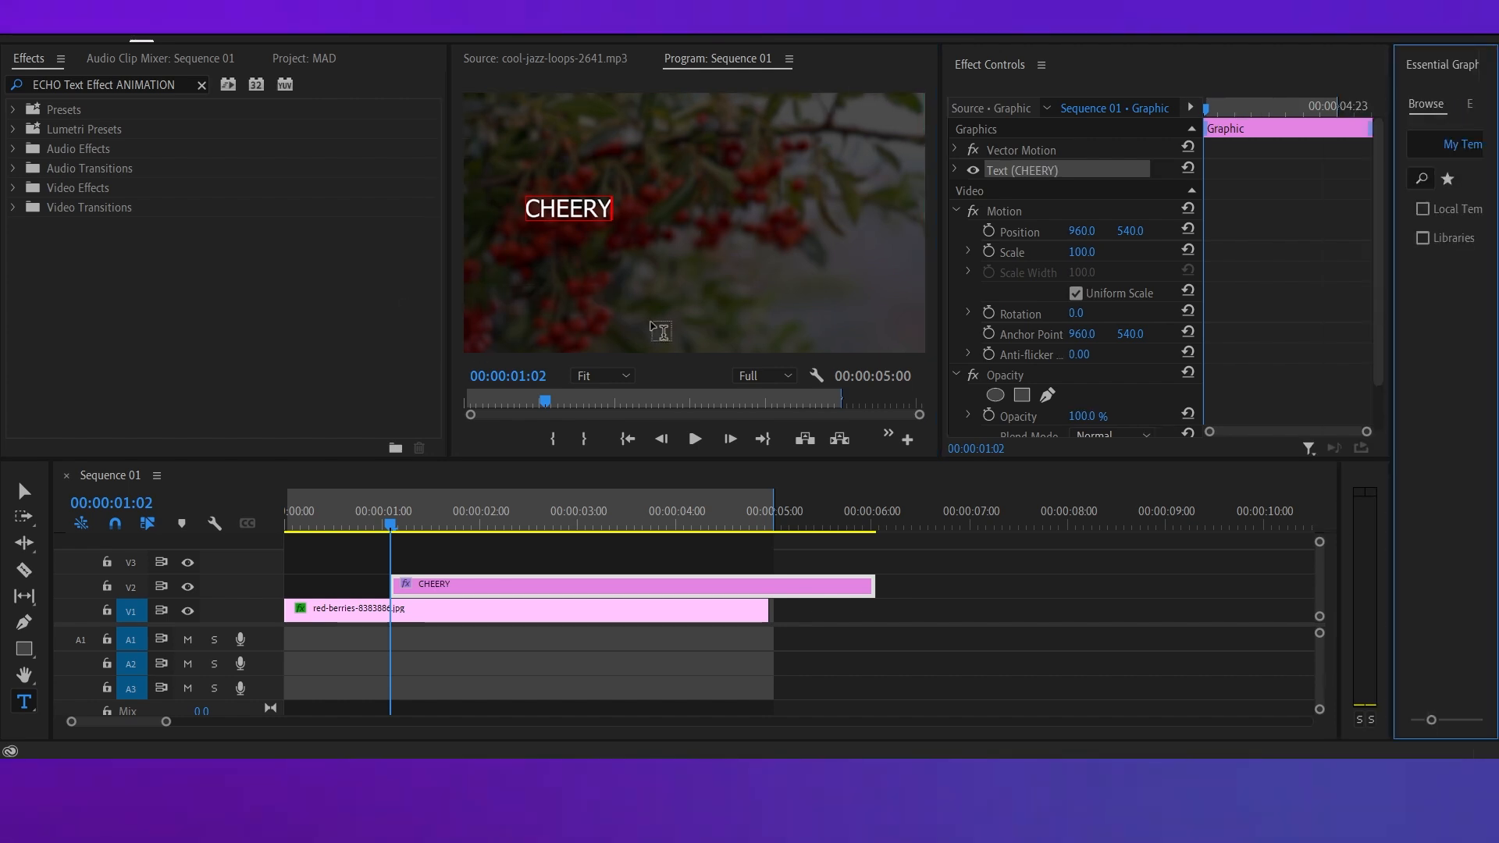
left_click_drag(1393, 215, 1284, 212)
left_click(934, 285)
left_click_drag(941, 285, 831, 277)
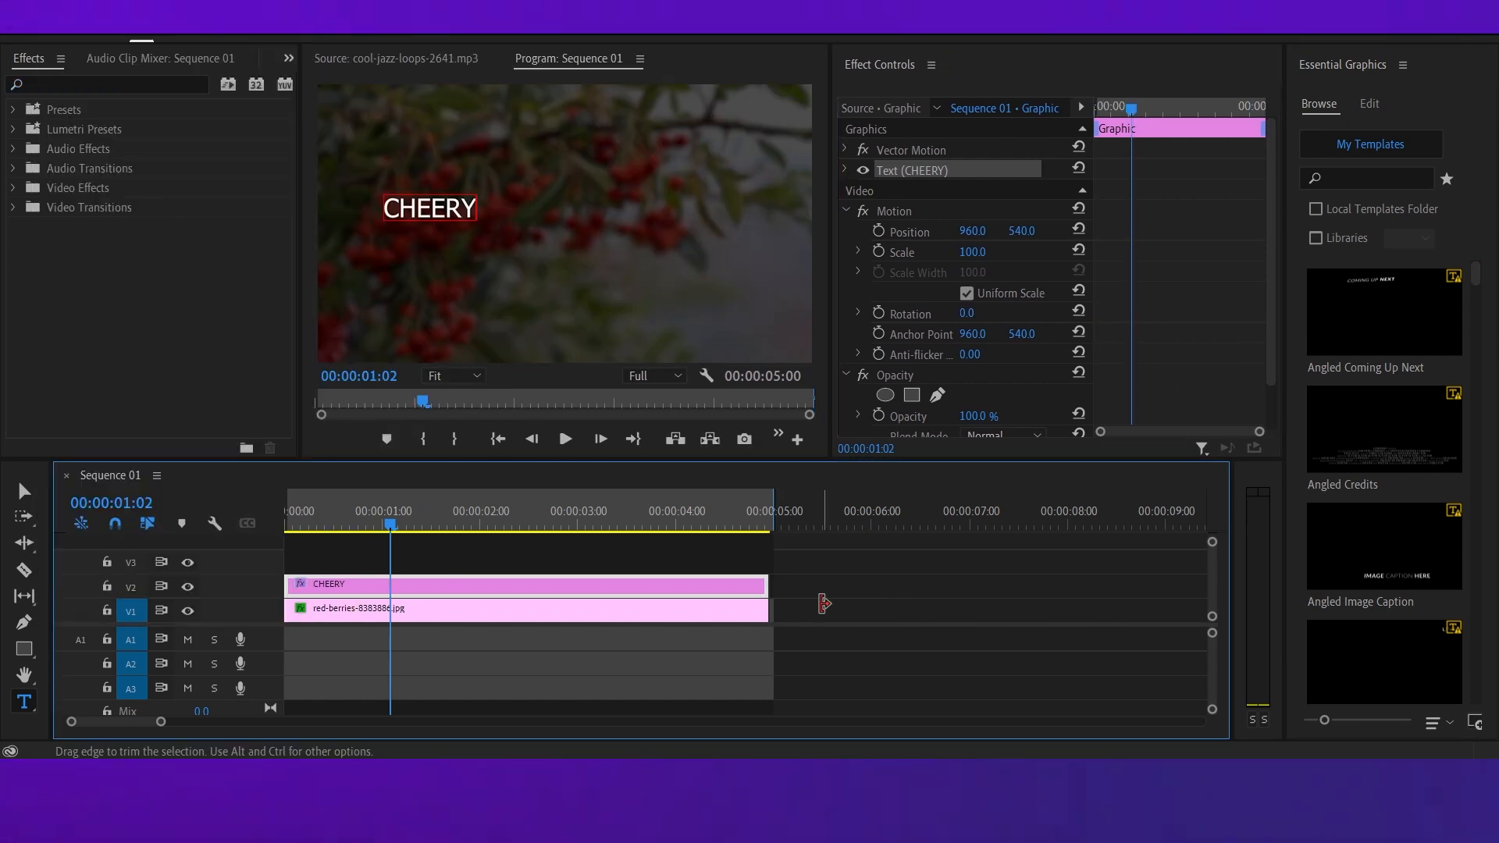
Align the CHEERY clip with the start and end of the berries clip and centre its text vertically.
left_click(819, 602)
left_click(630, 590)
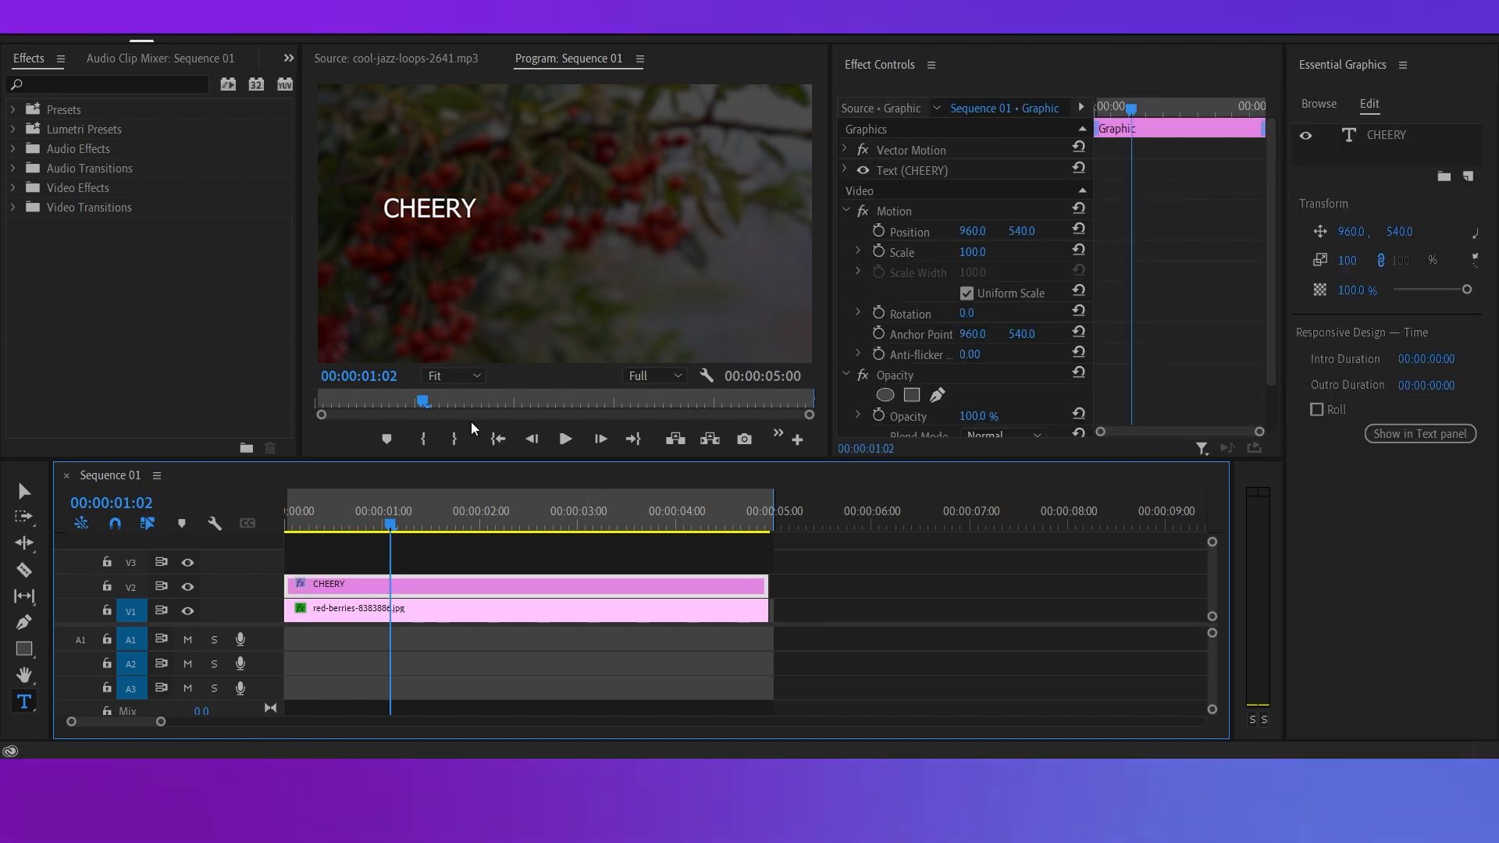
left_click(421, 216)
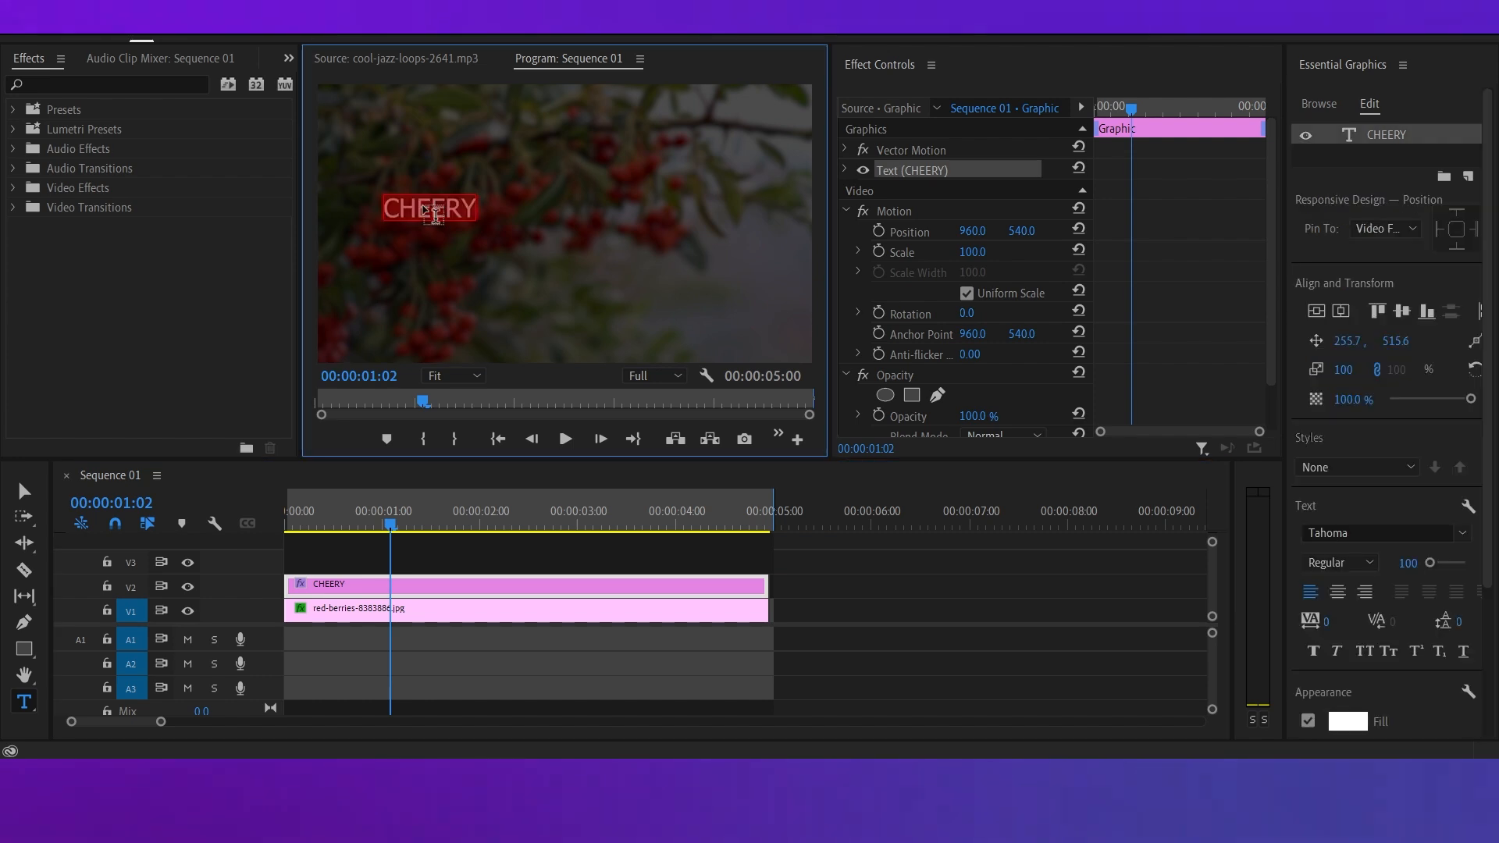
left_click(1377, 311)
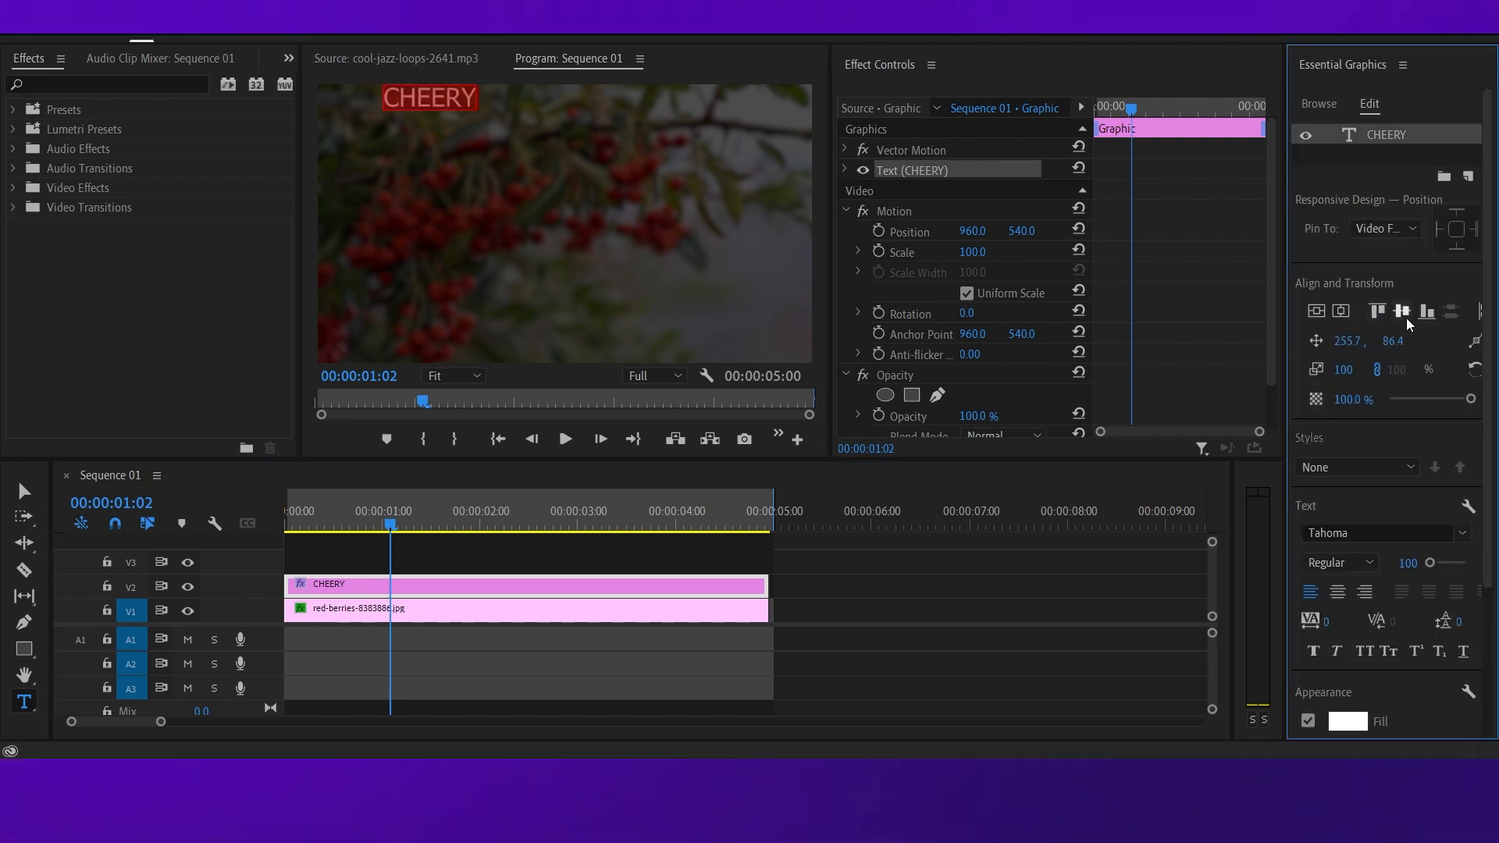
left_click(1401, 311)
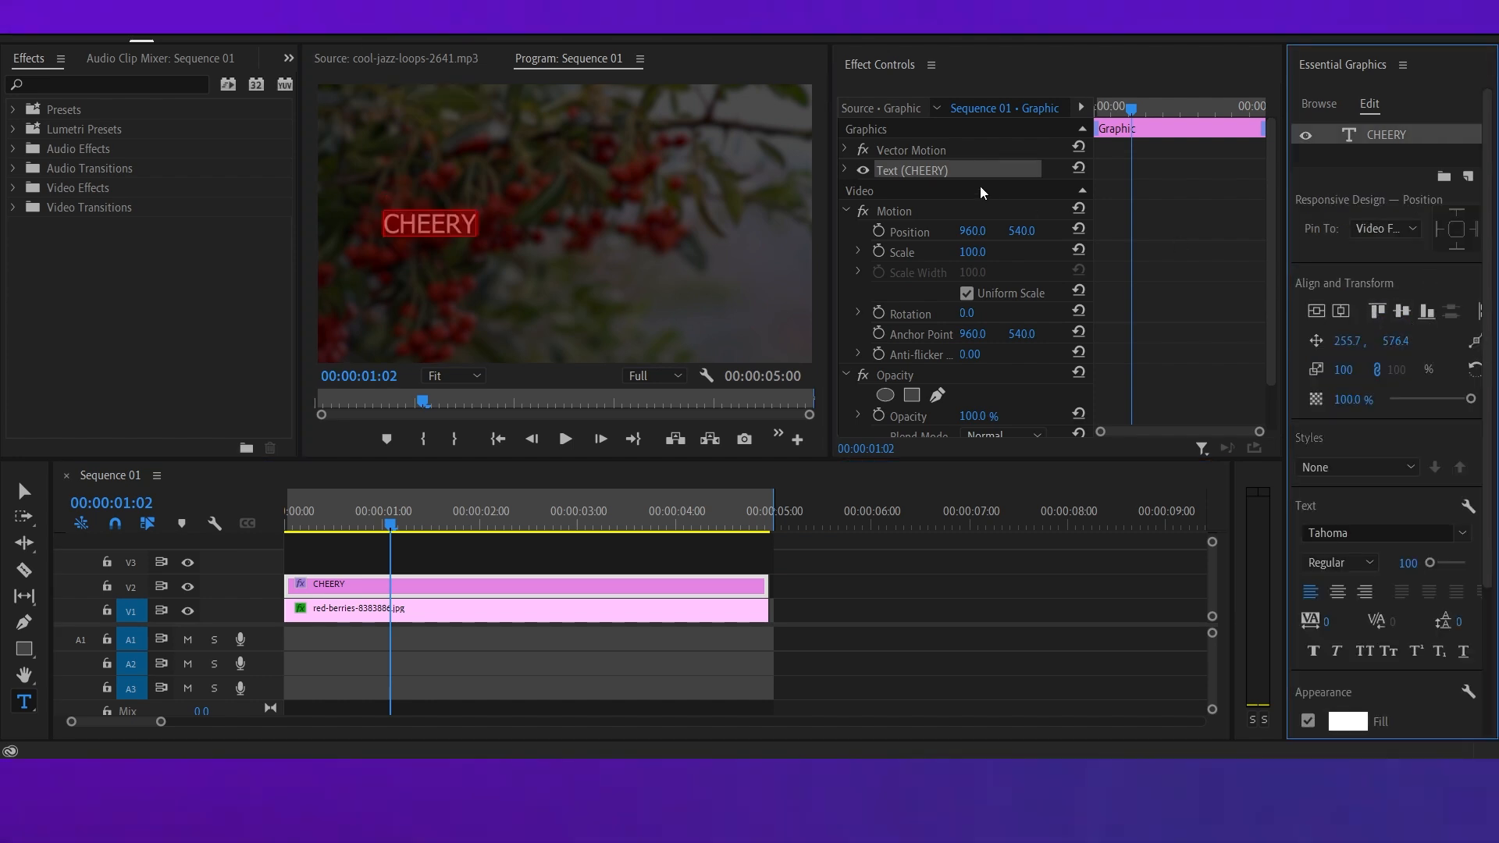
Set the title's Vector Motion horizontal position to 2006 and its scale to 214.
left_click(846, 151)
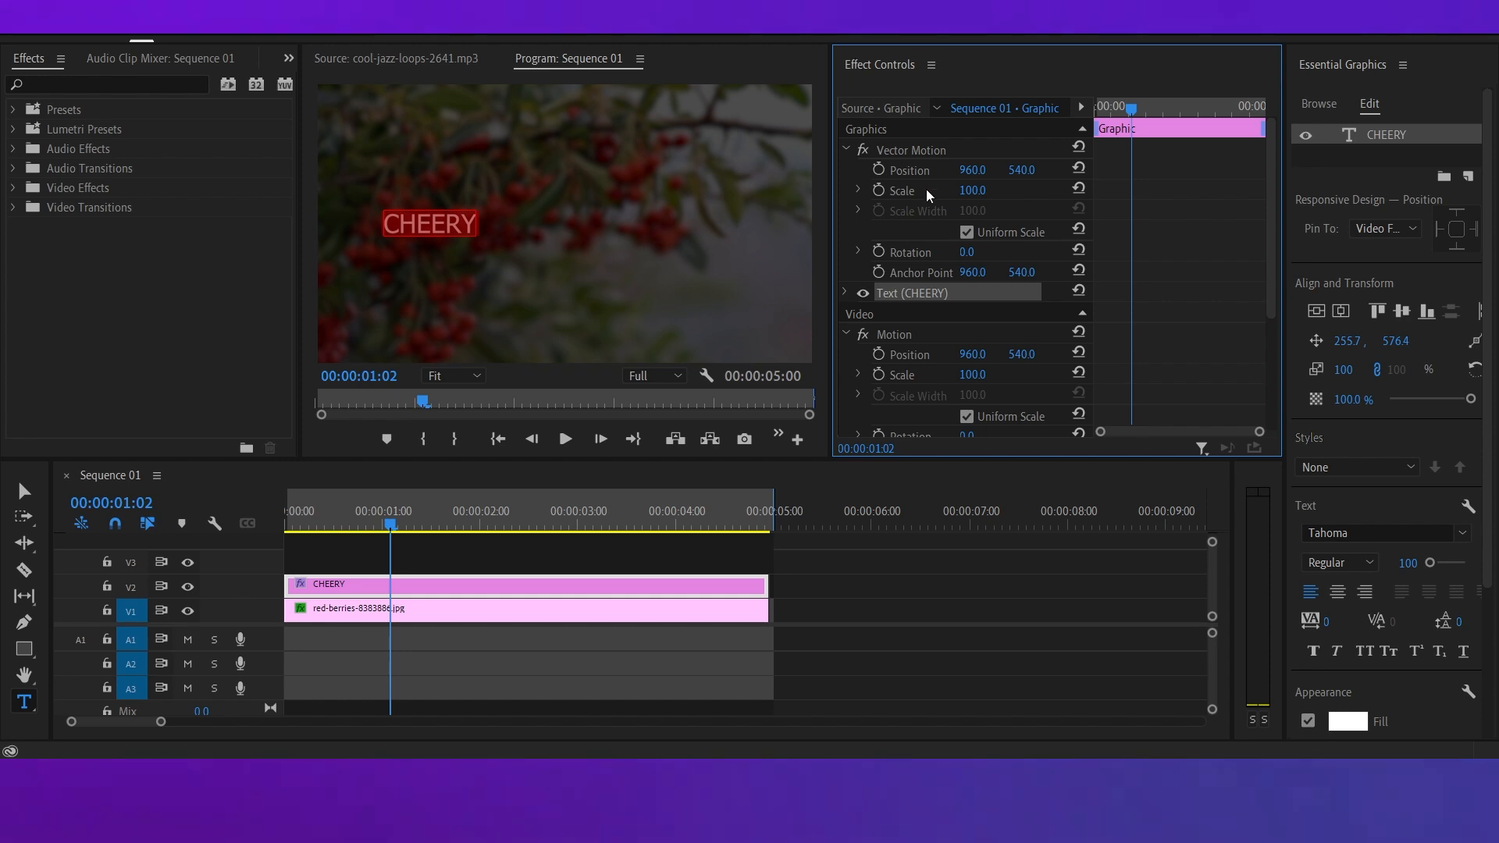
left_click_drag(965, 170, 1312, 170)
left_click_drag(970, 192, 1446, 170)
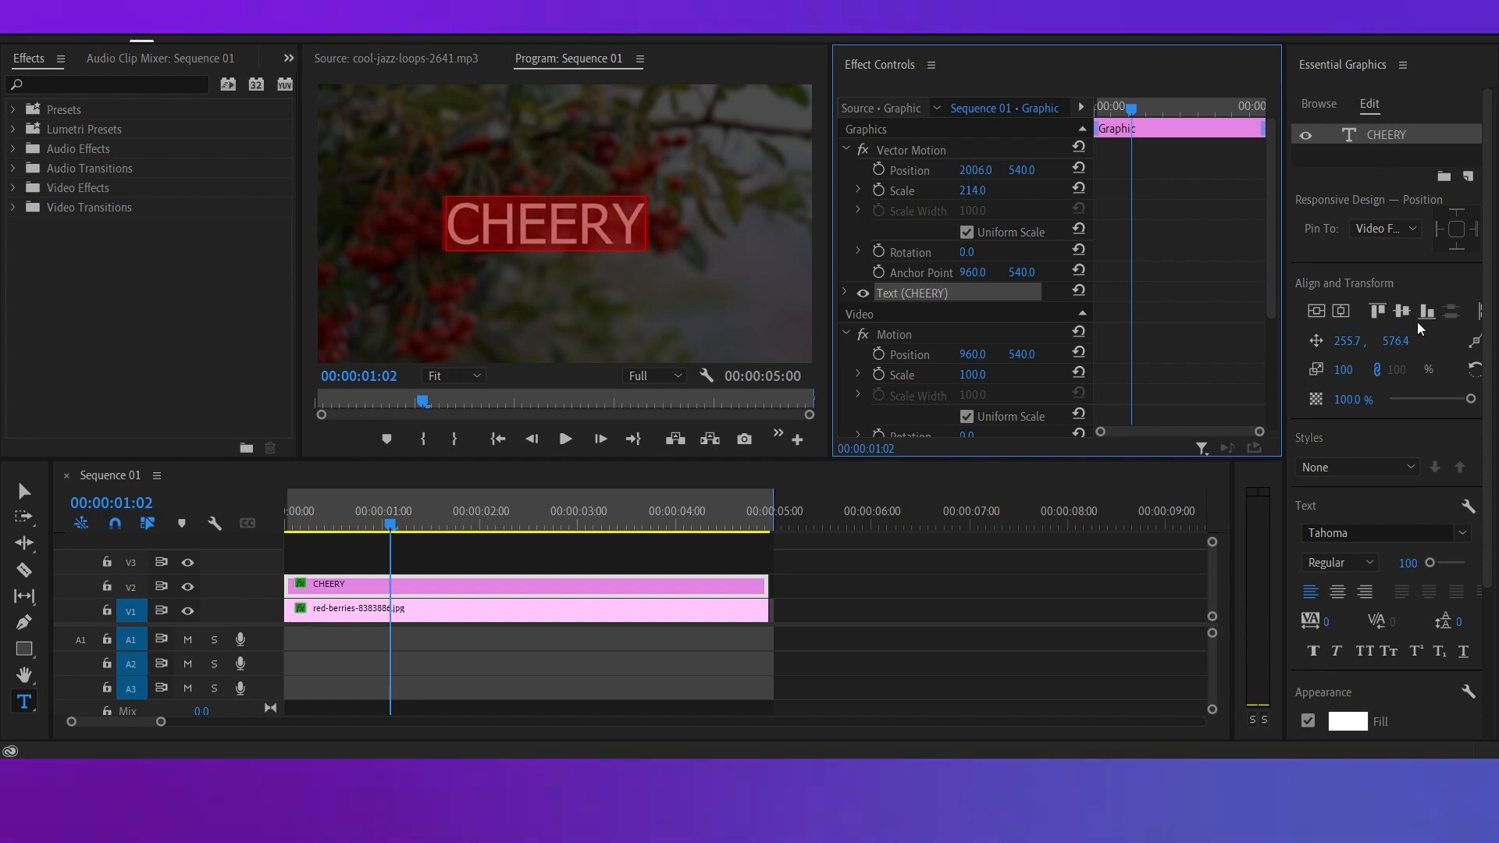
Turn off the CHEERY text's fill and enable its white stroke to leave only outlined letters.
scroll(1423, 517, "down", 3)
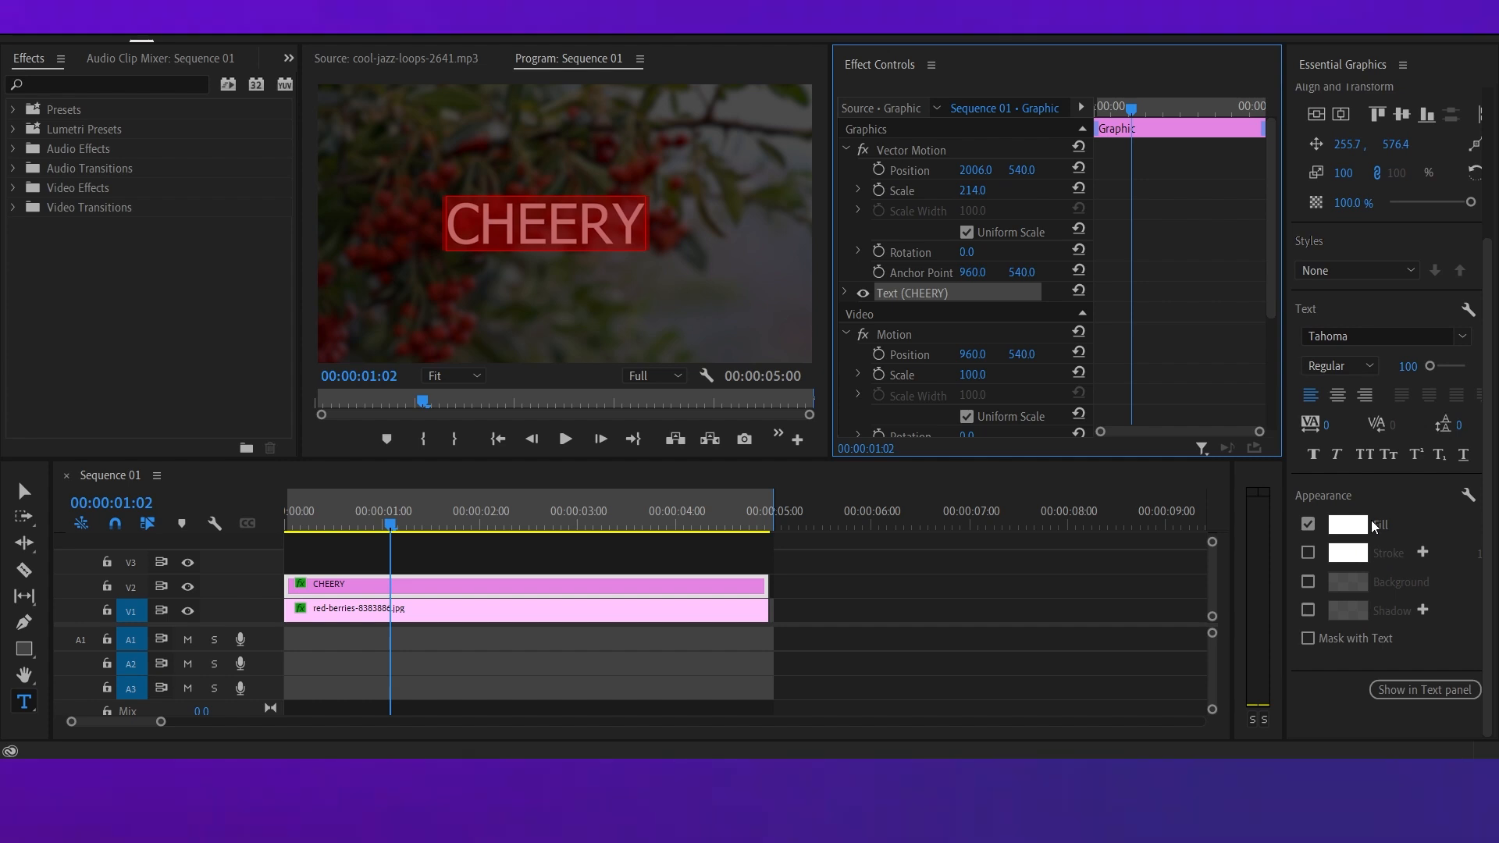
left_click(1309, 526)
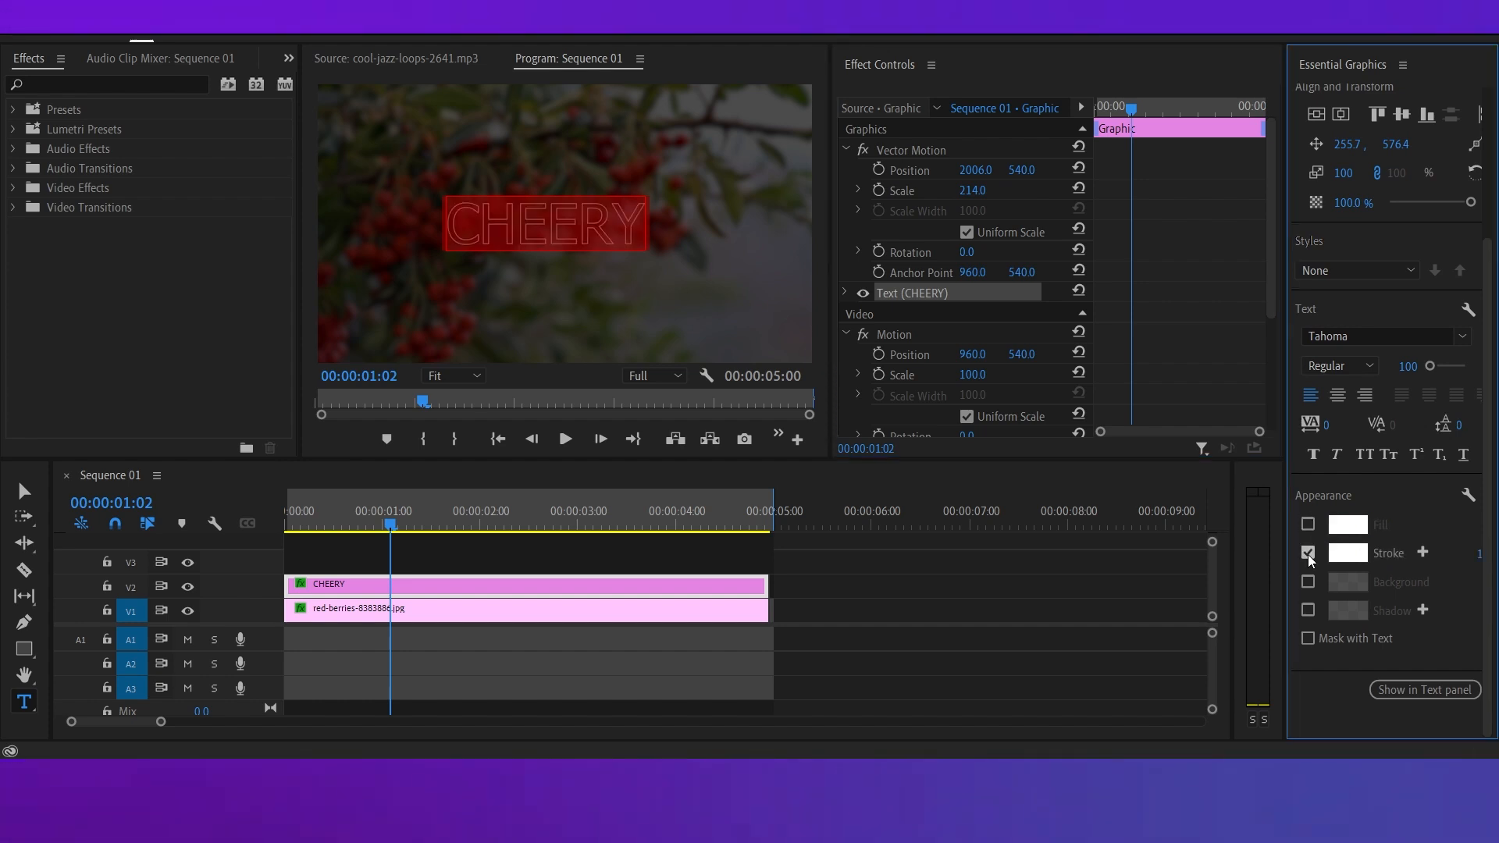
left_click(881, 616)
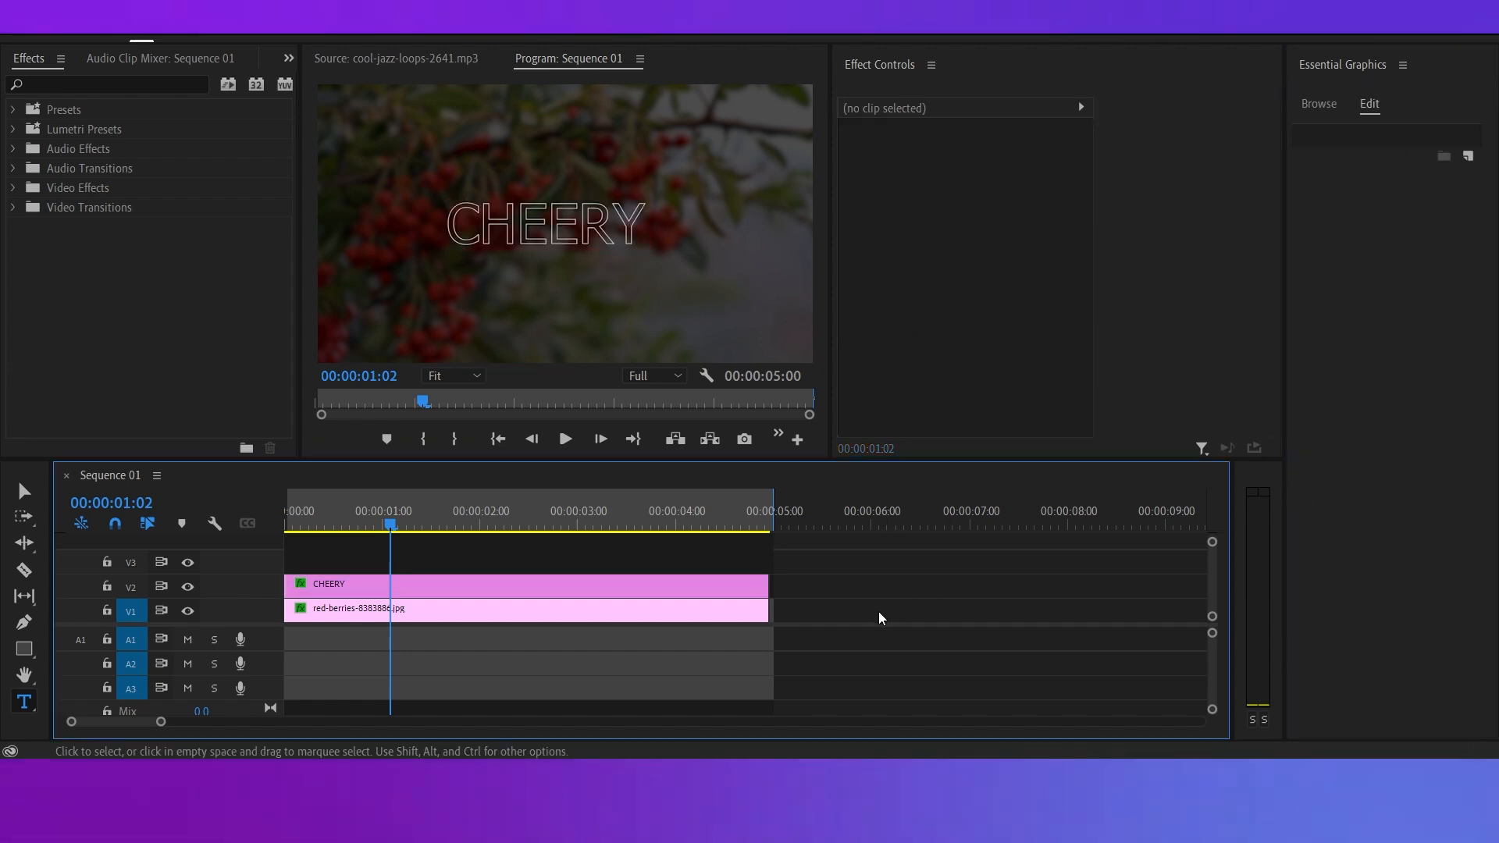
left_click(414, 589)
left_click(625, 252)
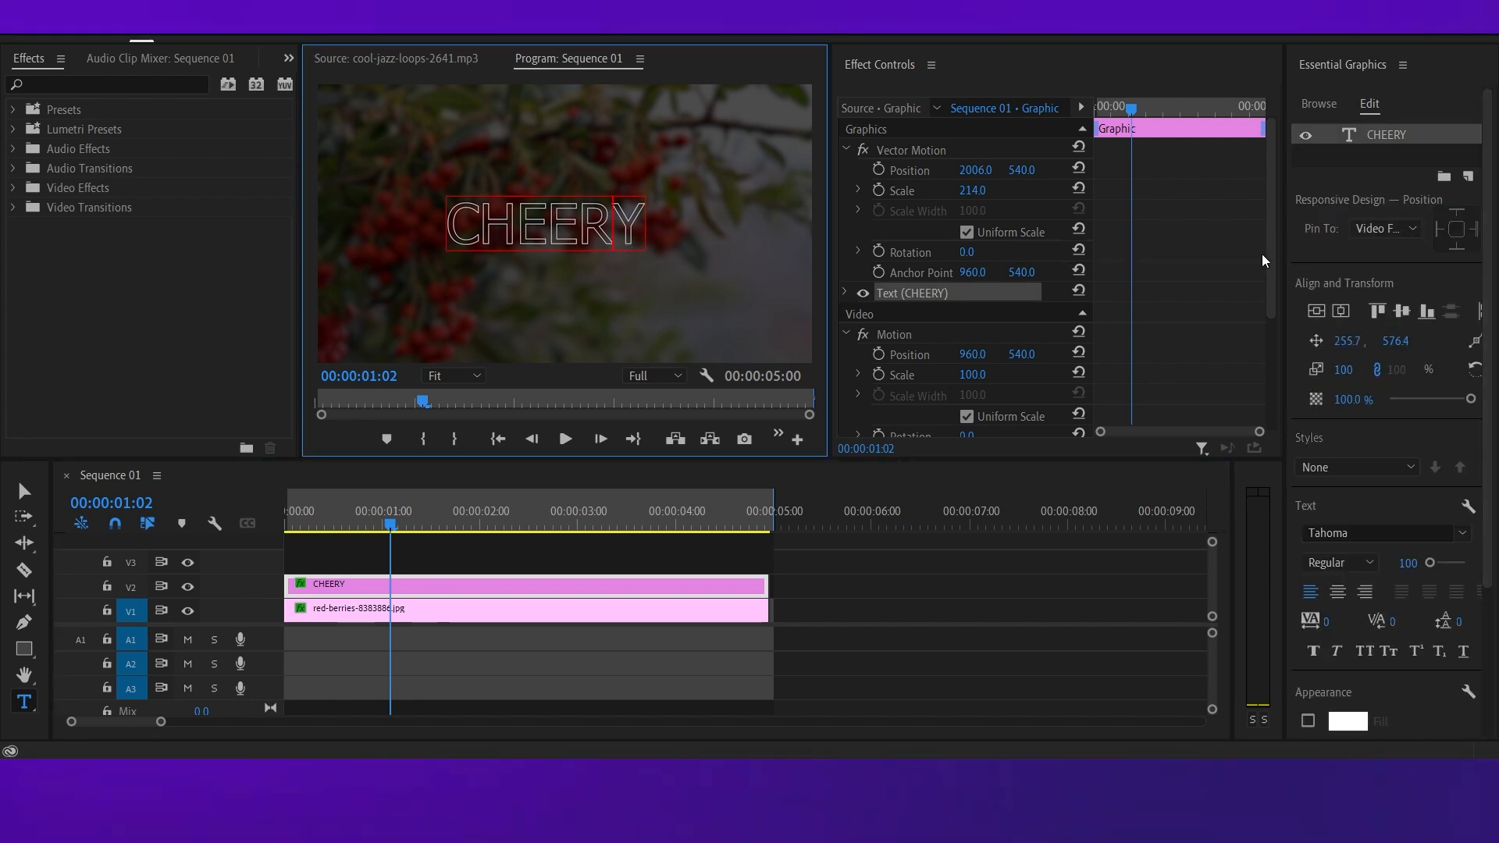
left_click(1391, 468)
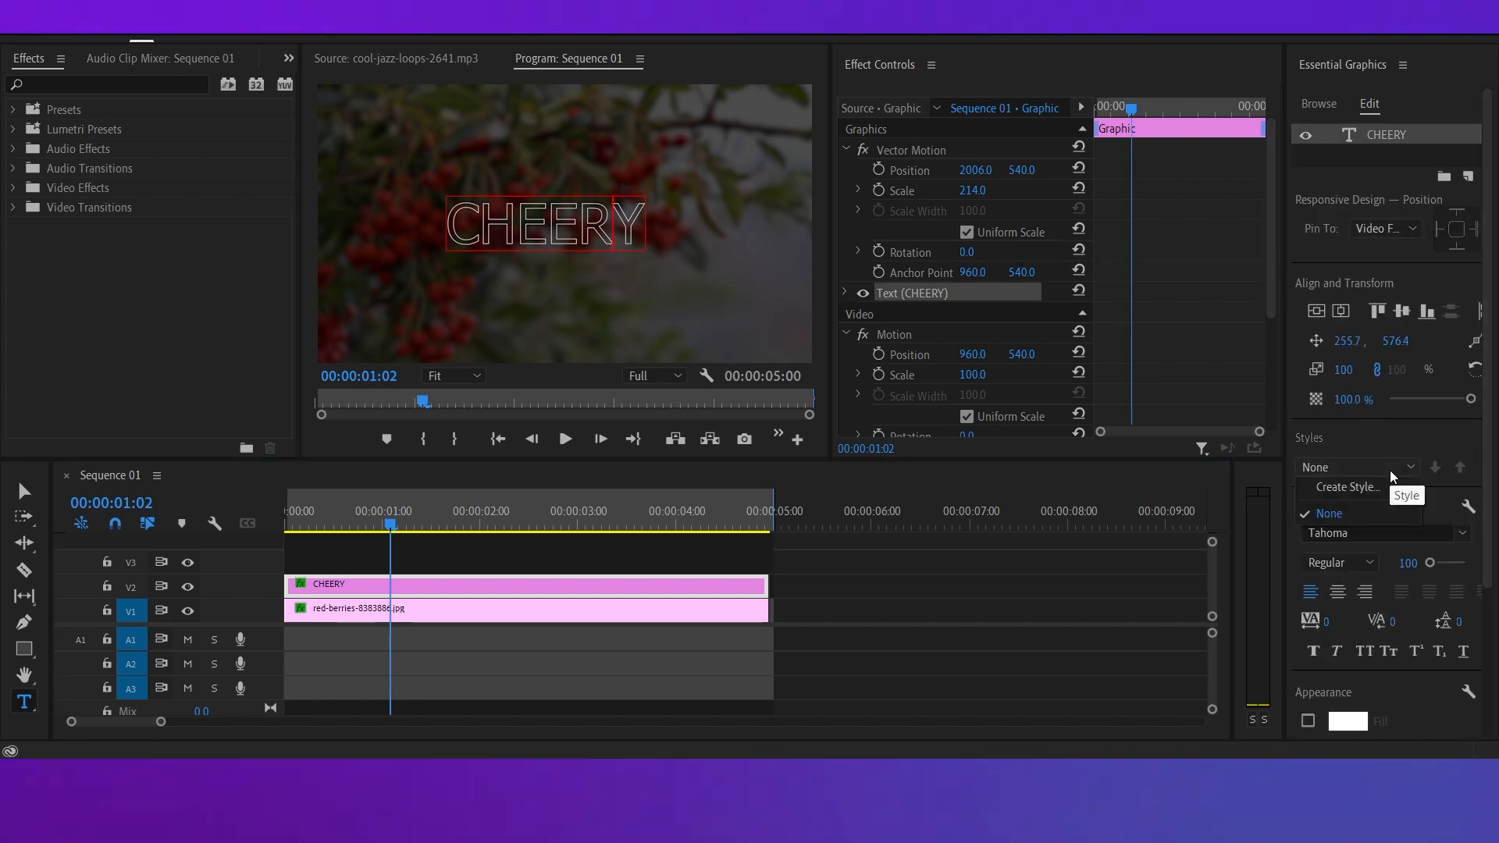
left_click(1434, 444)
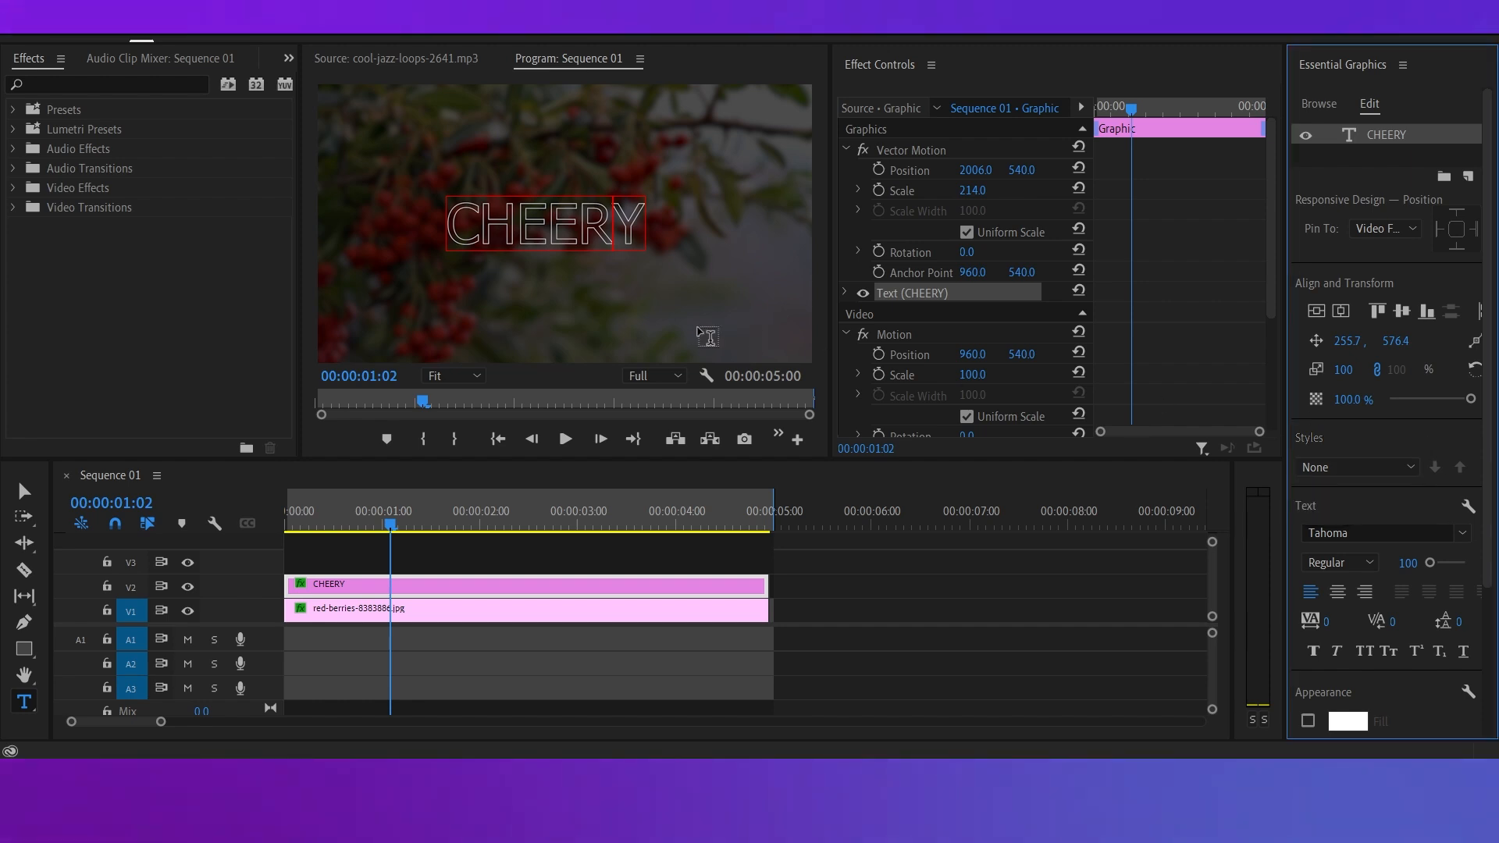
Split the CHEERY clip at 00:00:01:02 and delete the part after the cut.
left_click(647, 558)
key("c")
left_click(390, 585)
key("v")
left_click(438, 588)
key("Delete")
left_click(354, 582)
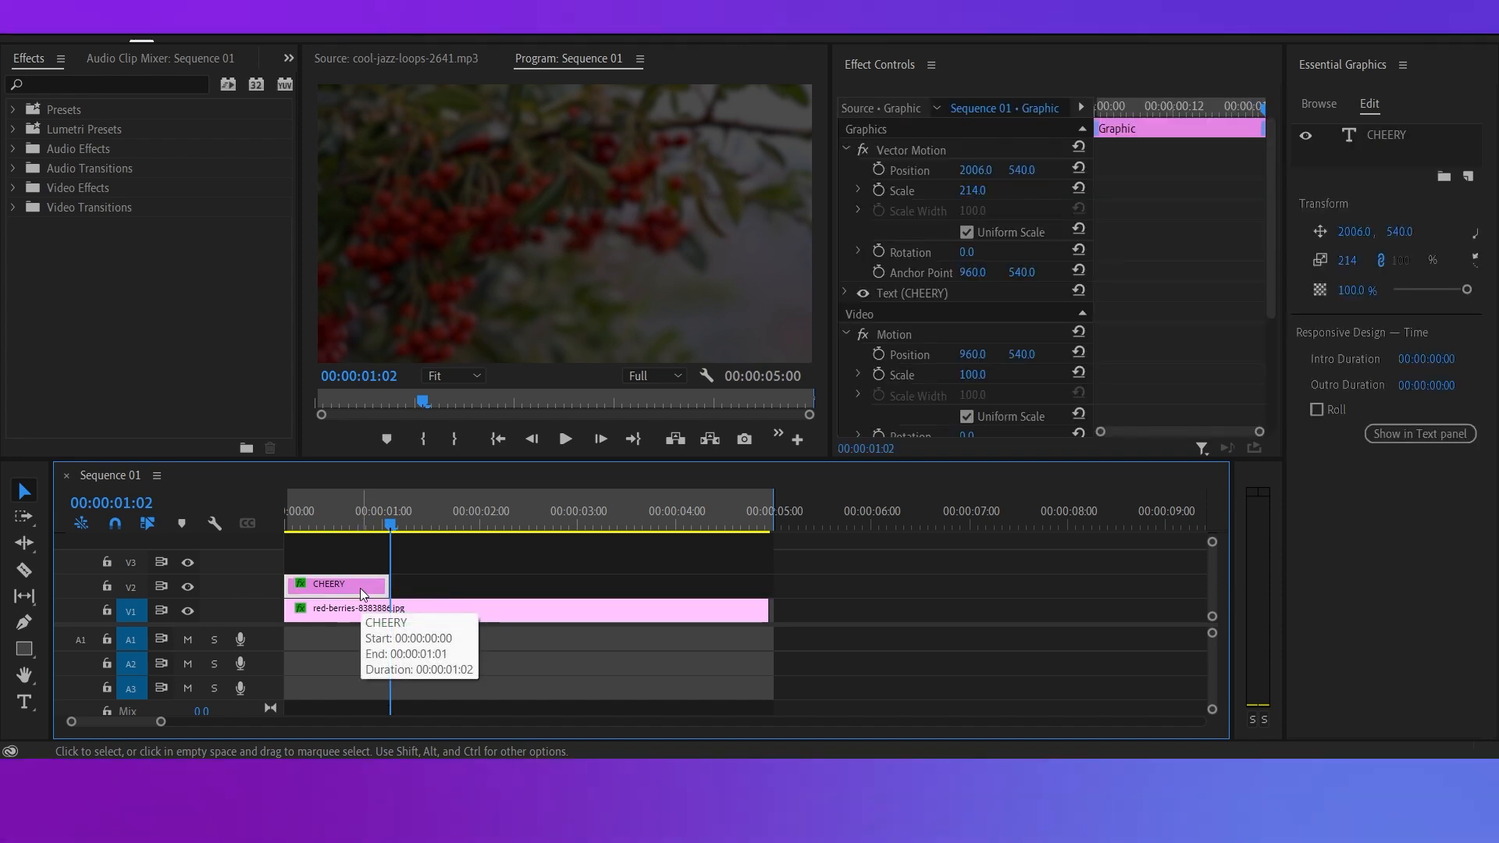
left_click_drag(363, 587, 471, 596)
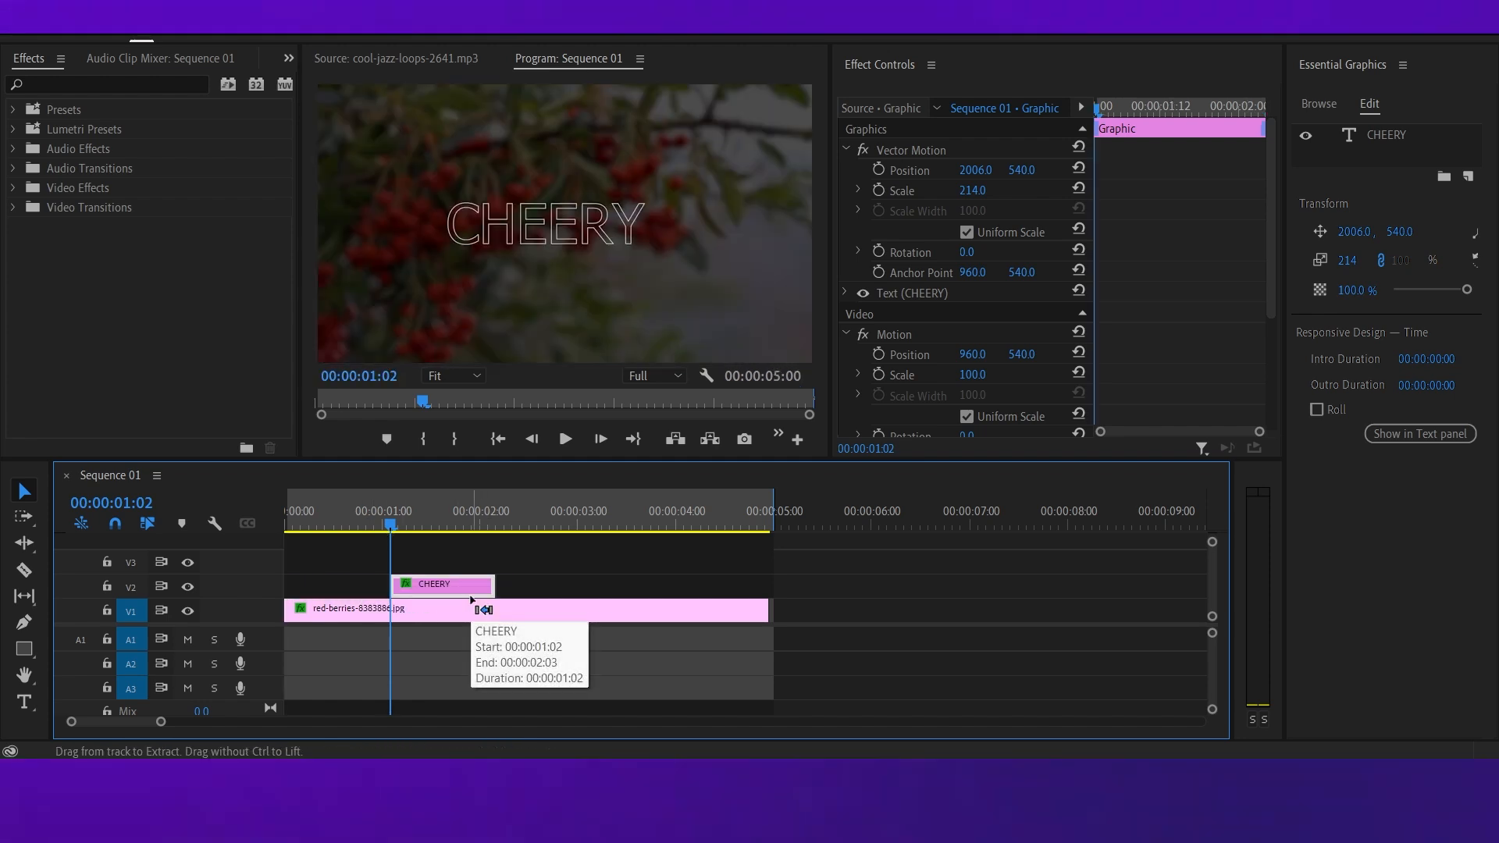
left_click_drag(456, 587, 348, 591)
Duplicate the short CHEERY clip directly after itself on track V2, locking track V1 to protect the berries image.
key("ctrl+c")
key("ctrl+v")
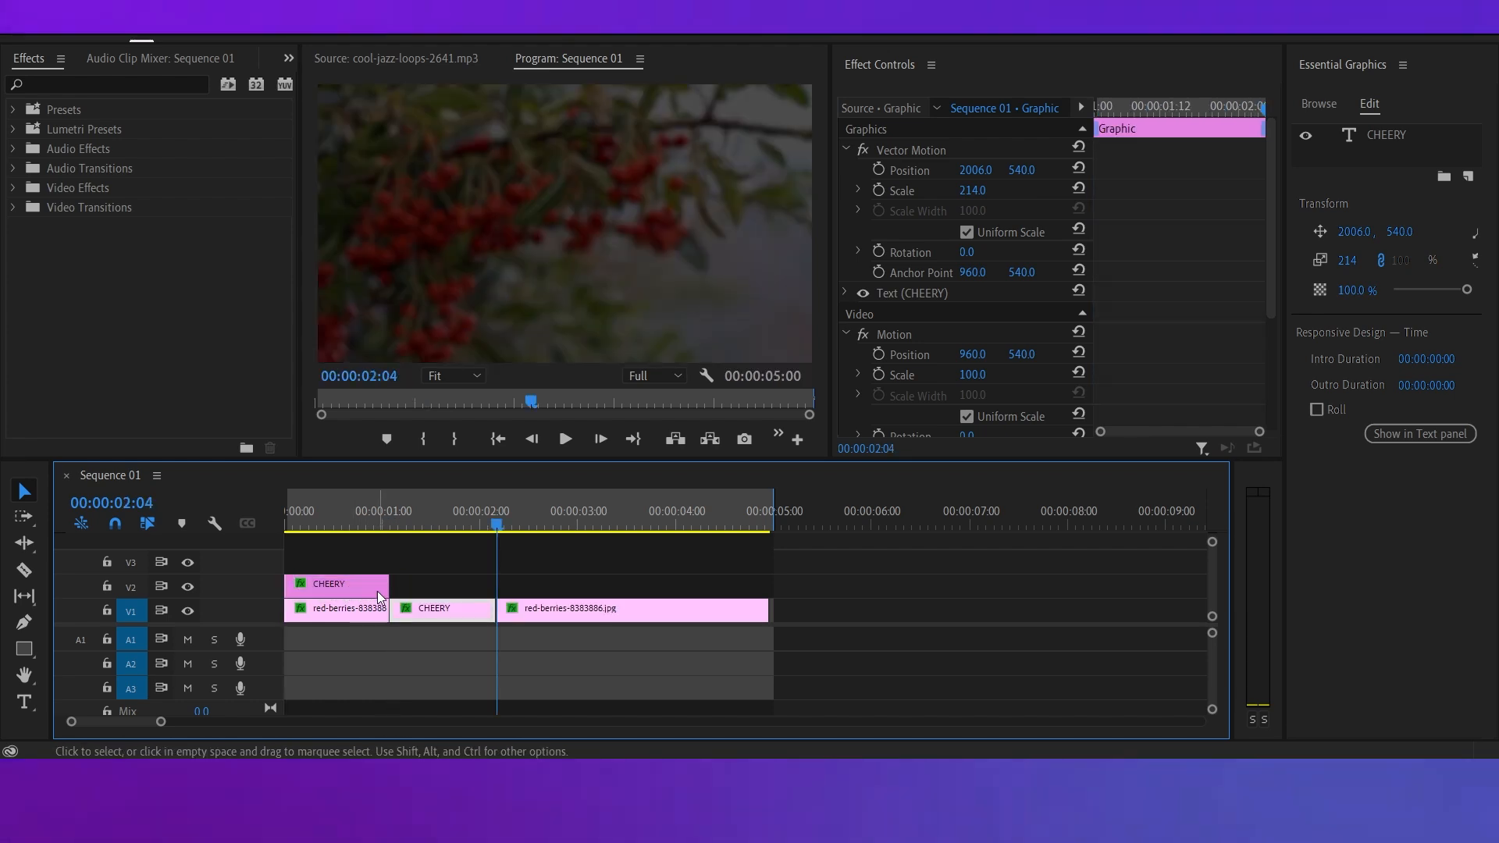
key("ctrl+z")
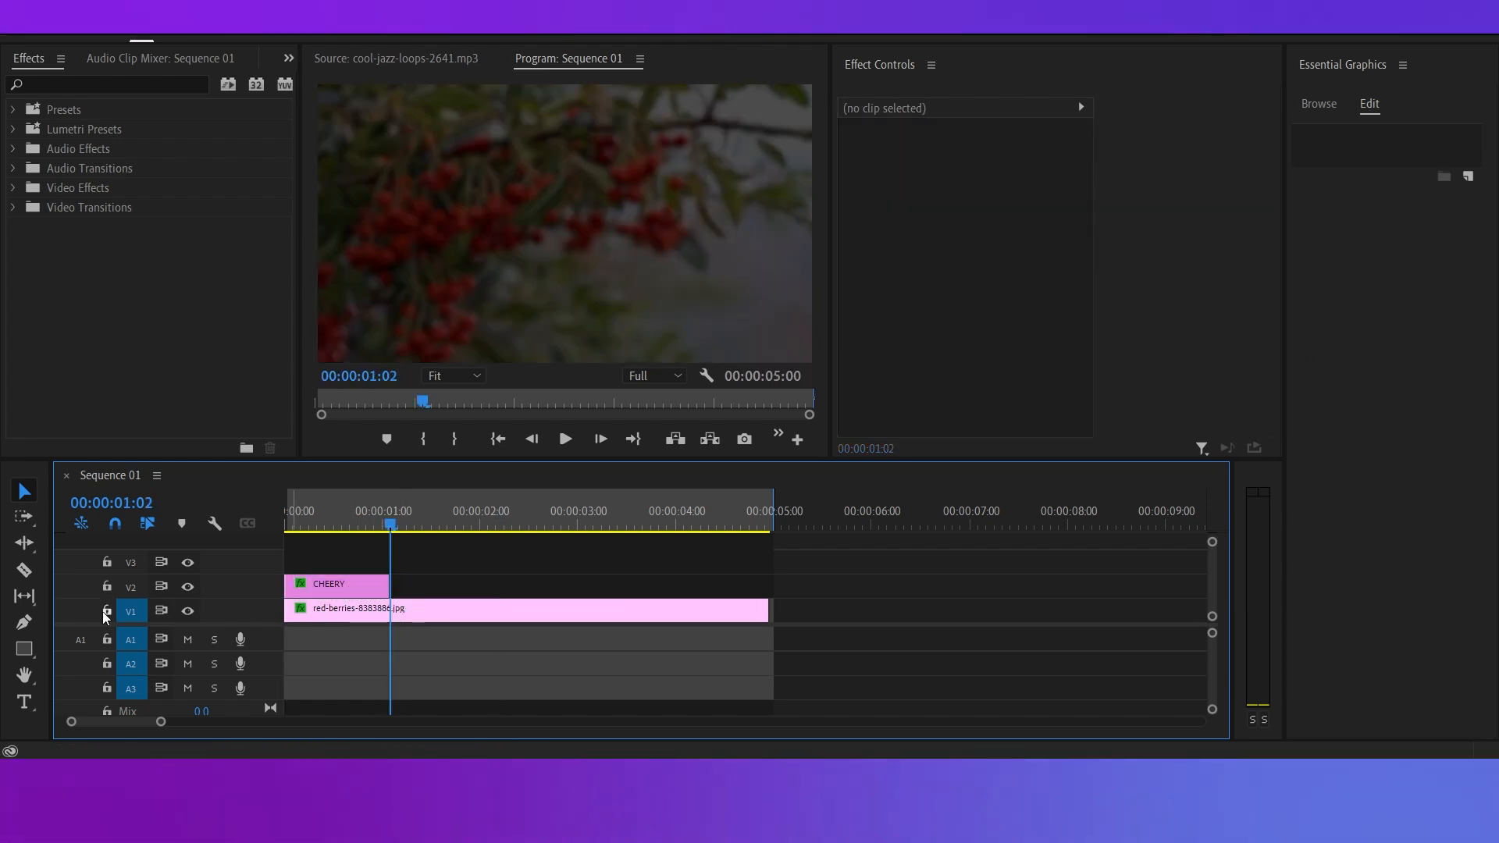
left_click(107, 611)
key("ctrl+v")
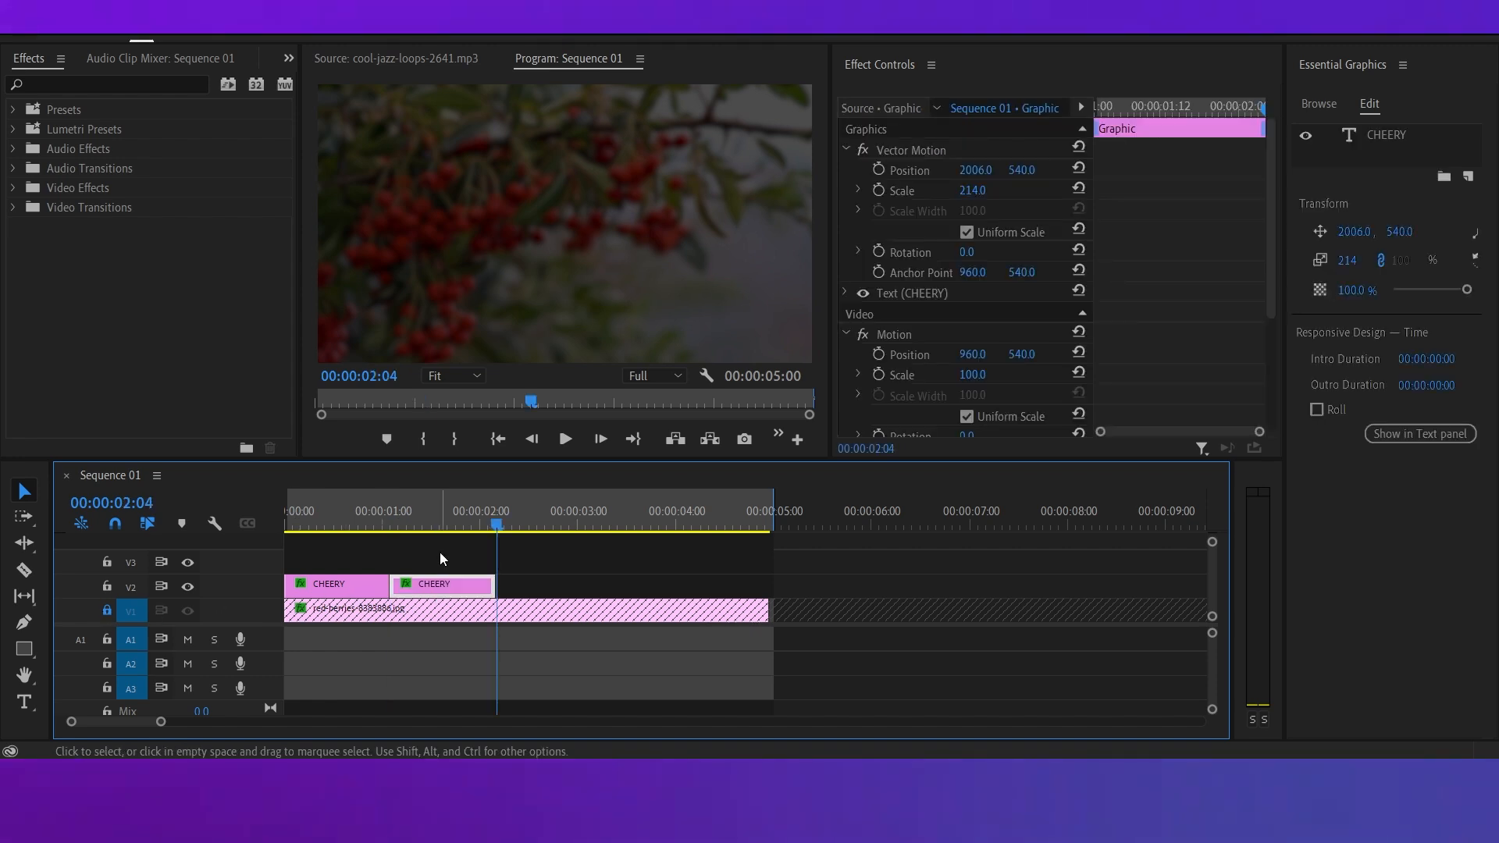
Add a Vector Motion Position keyframe at 00:00:00:00 on the first CHEERY clip with a vertical value of 1164.
left_click(434, 525)
left_click_drag(428, 527, 288, 528)
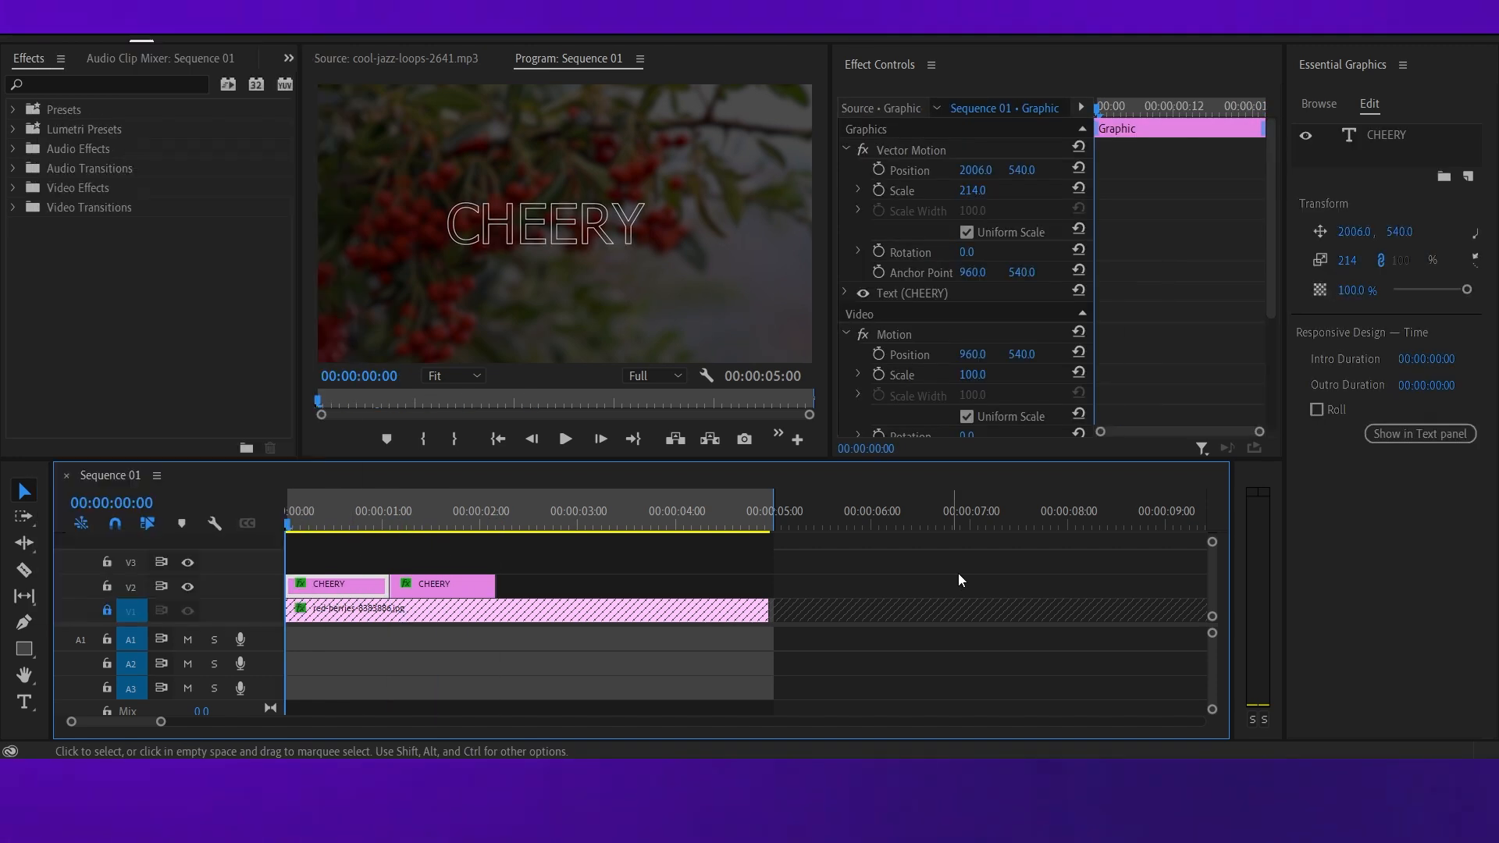
left_click(952, 581)
left_click(358, 587)
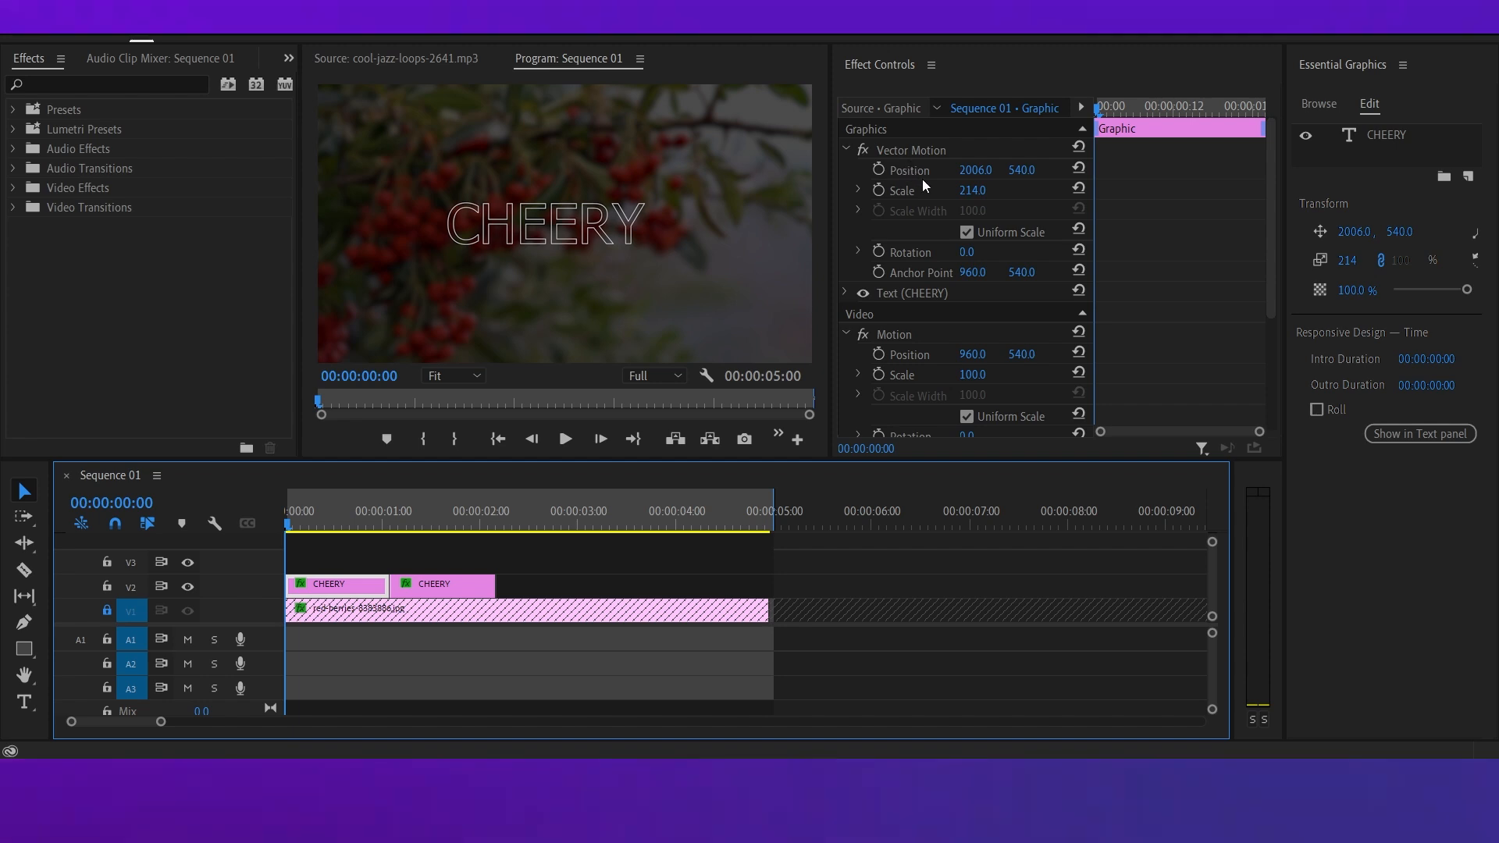
left_click(878, 170)
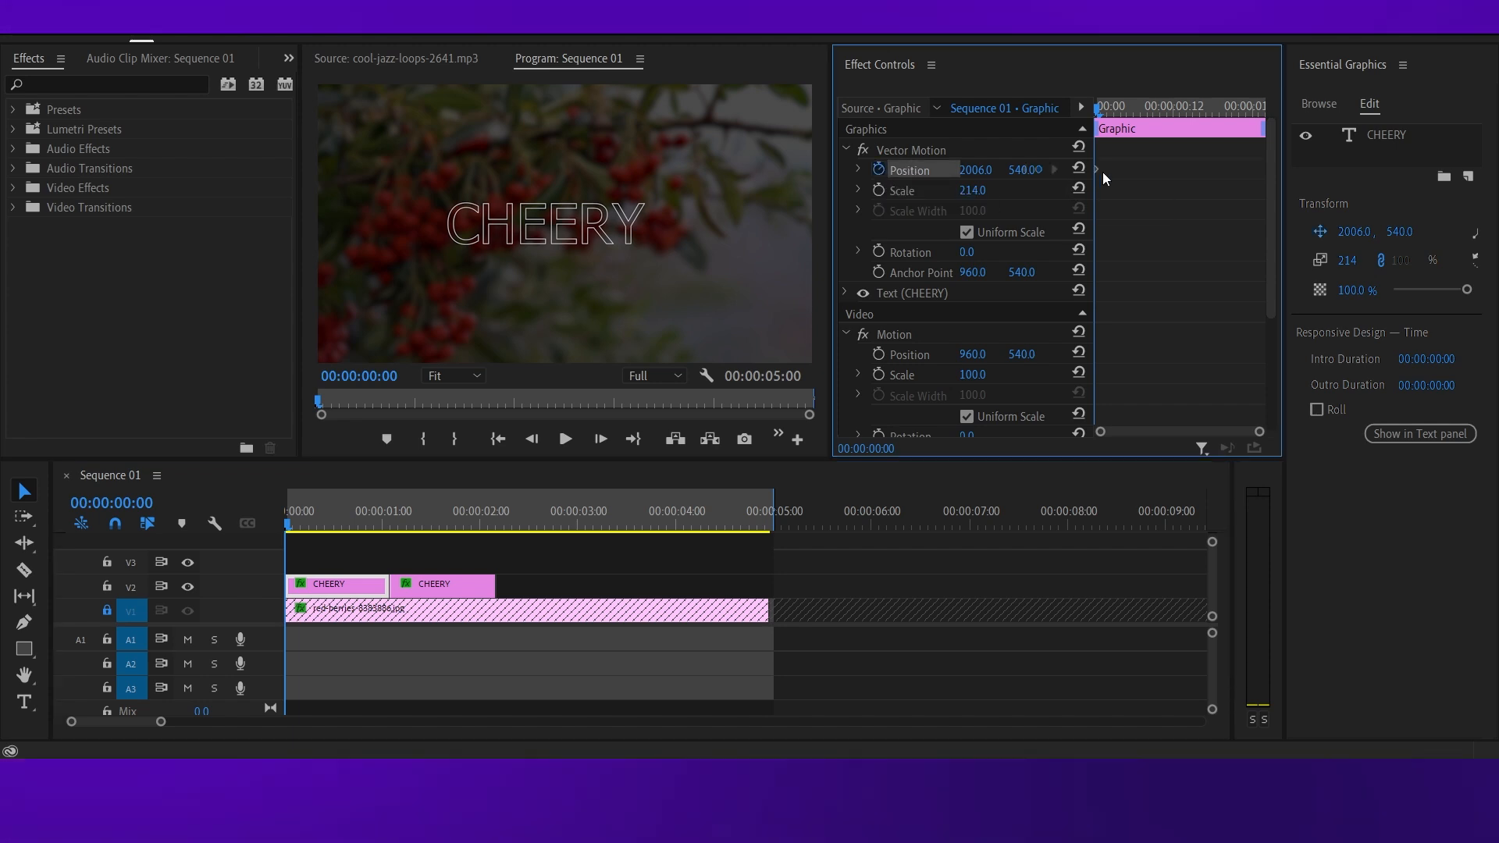
left_click_drag(1099, 109, 1266, 123)
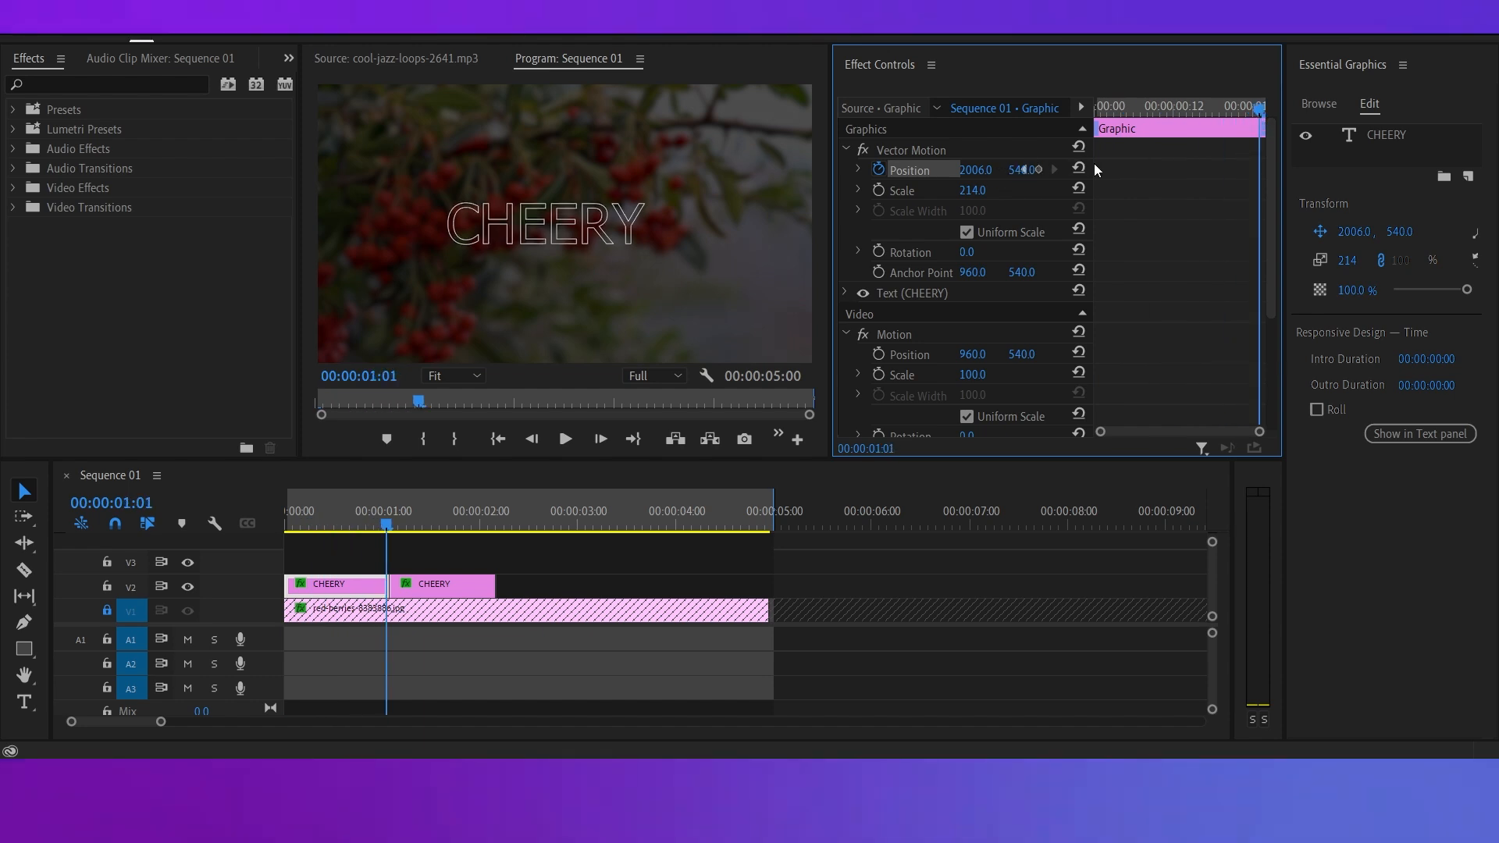
left_click_drag(1266, 116, 1095, 112)
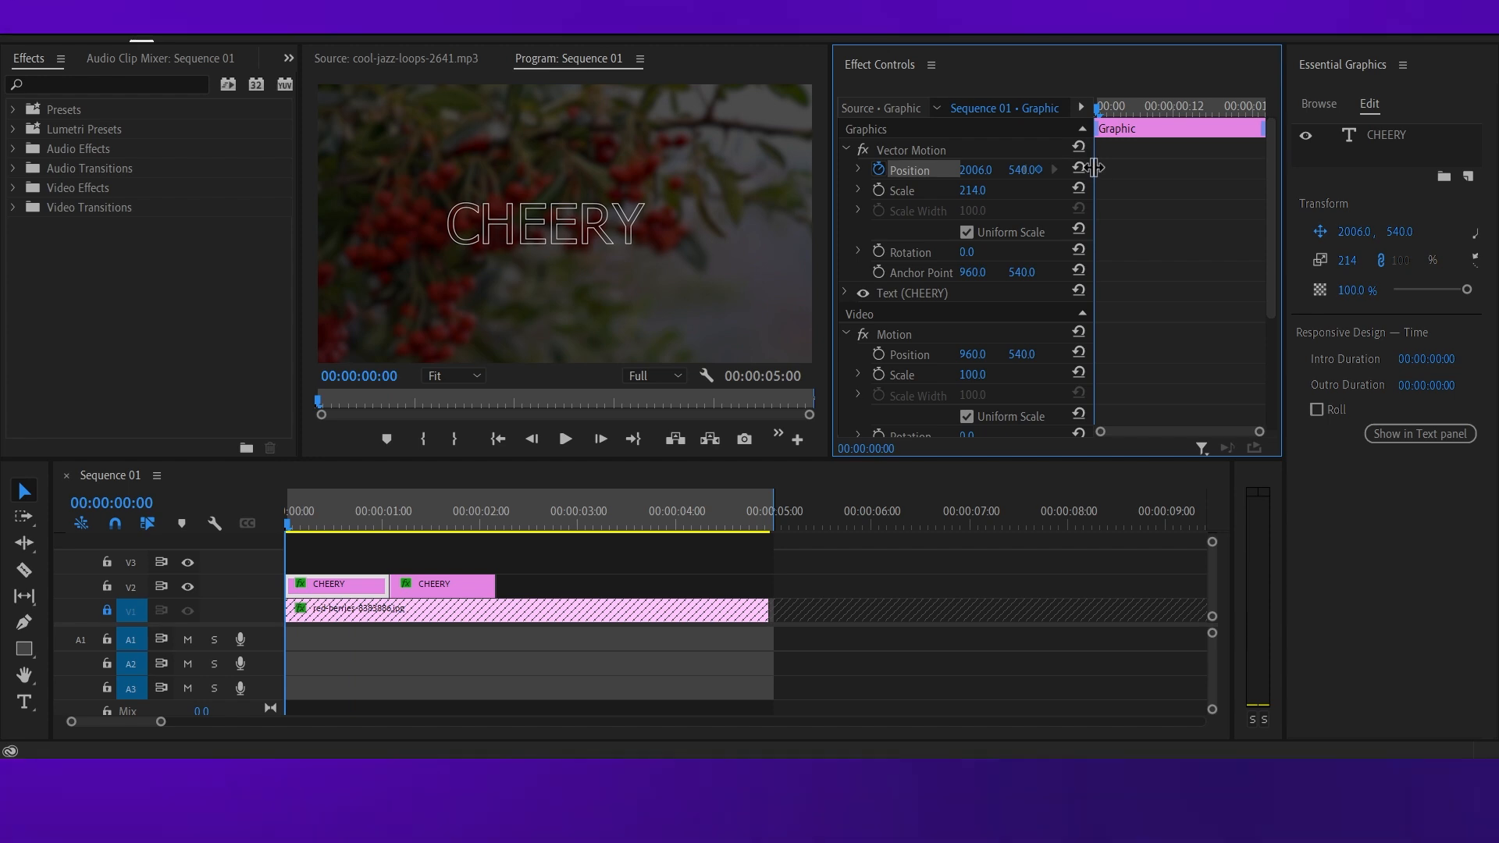
left_click_drag(1022, 174, 1498, 173)
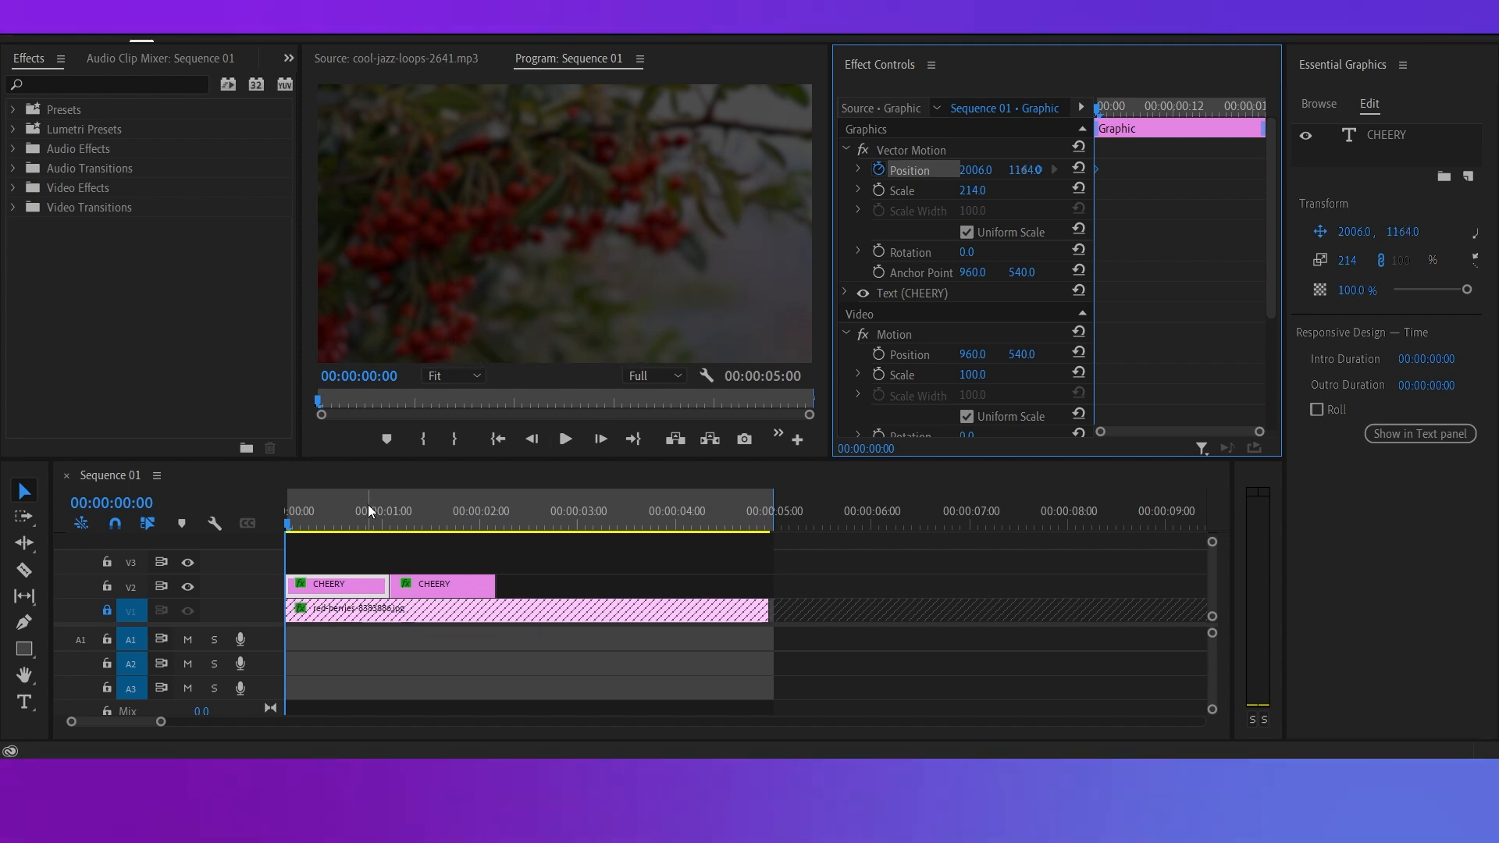
Add a second Position keyframe at 00:00:01:00 on the first CHEERY clip with a vertical value of 206.
left_click_drag(1098, 111, 1255, 134)
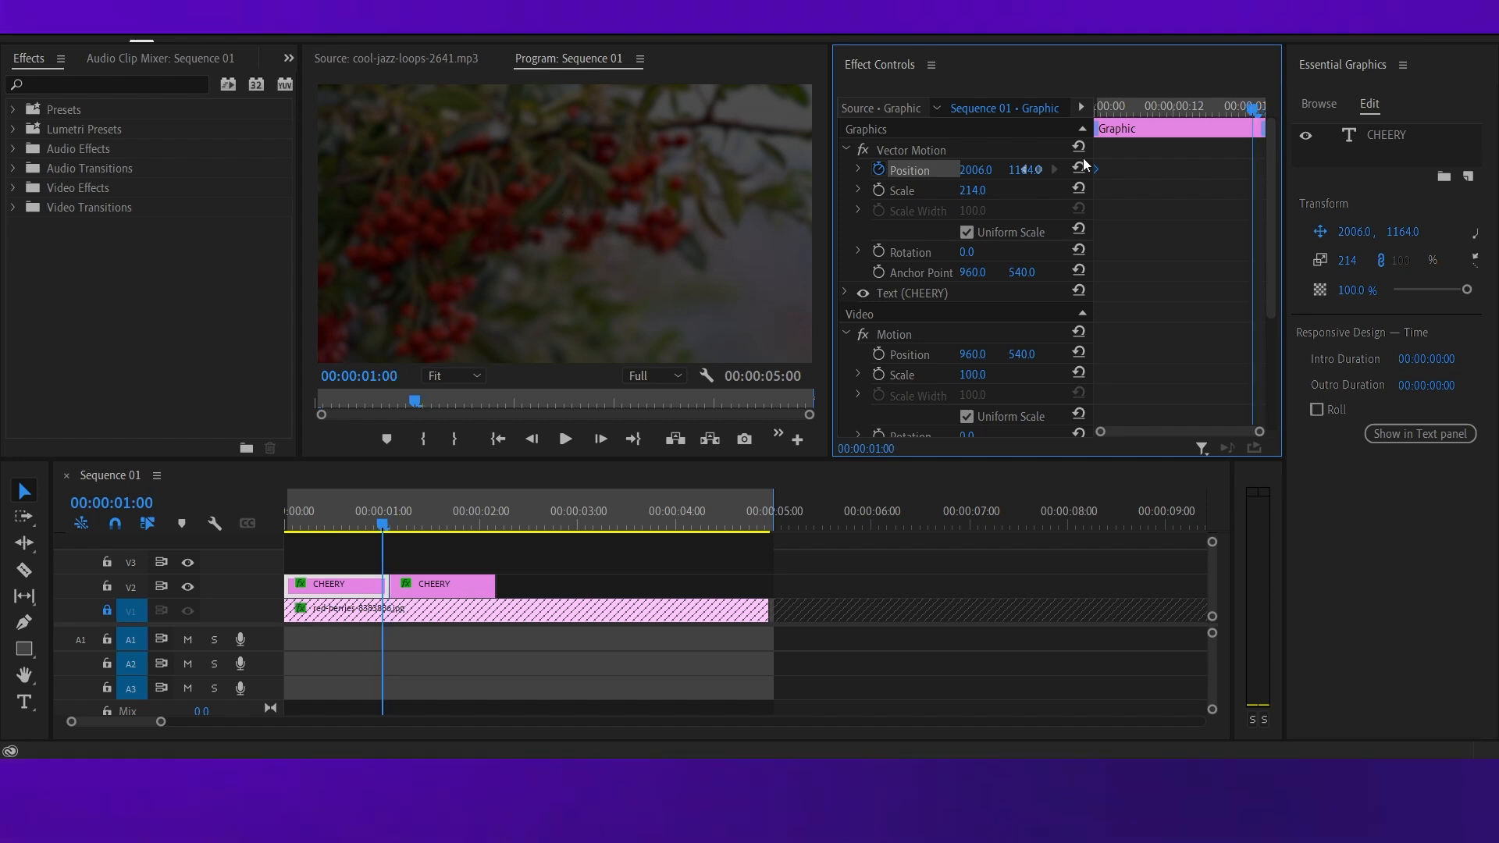
mouse_move(1024, 169)
left_mouse_down()
mouse_move(937, 170)
mouse_move(1032, 170)
left_mouse_up()
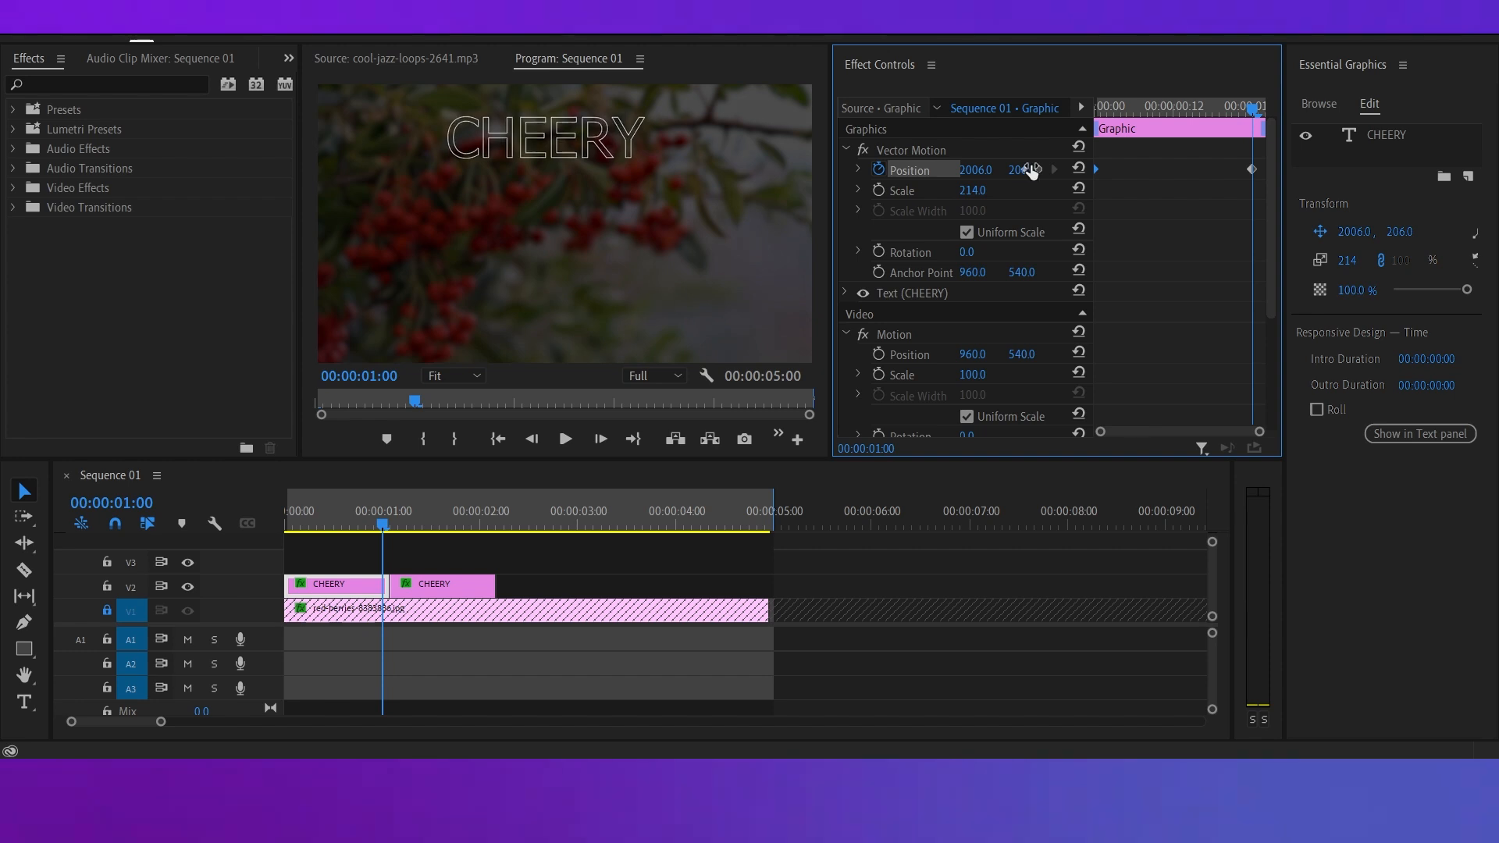
left_click(893, 637)
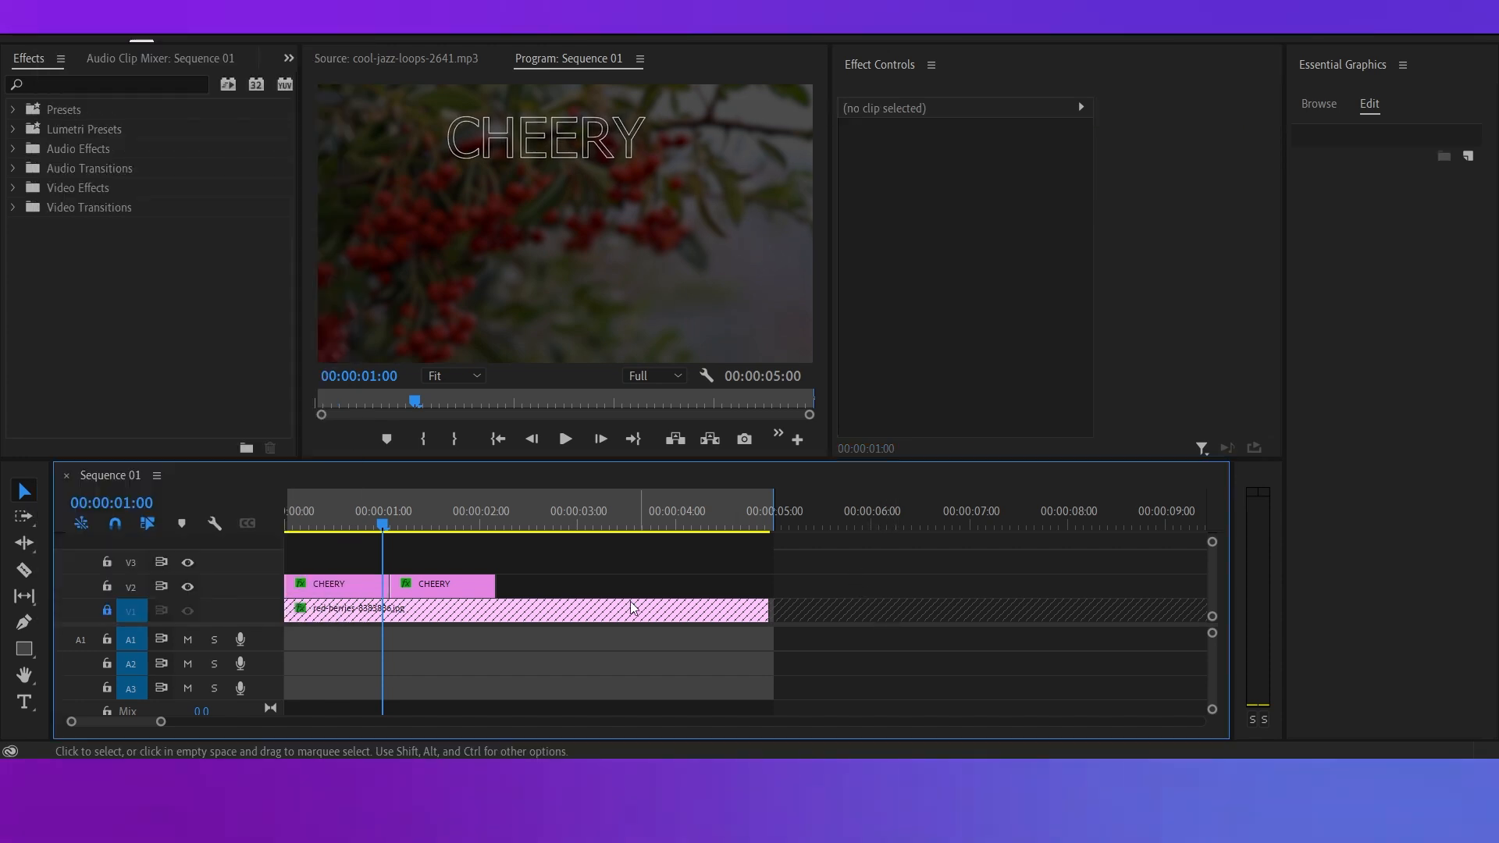
Apply Ease In temporal interpolation to both Vector Motion Position keyframes of the first CHEERY clip.
left_click(356, 586)
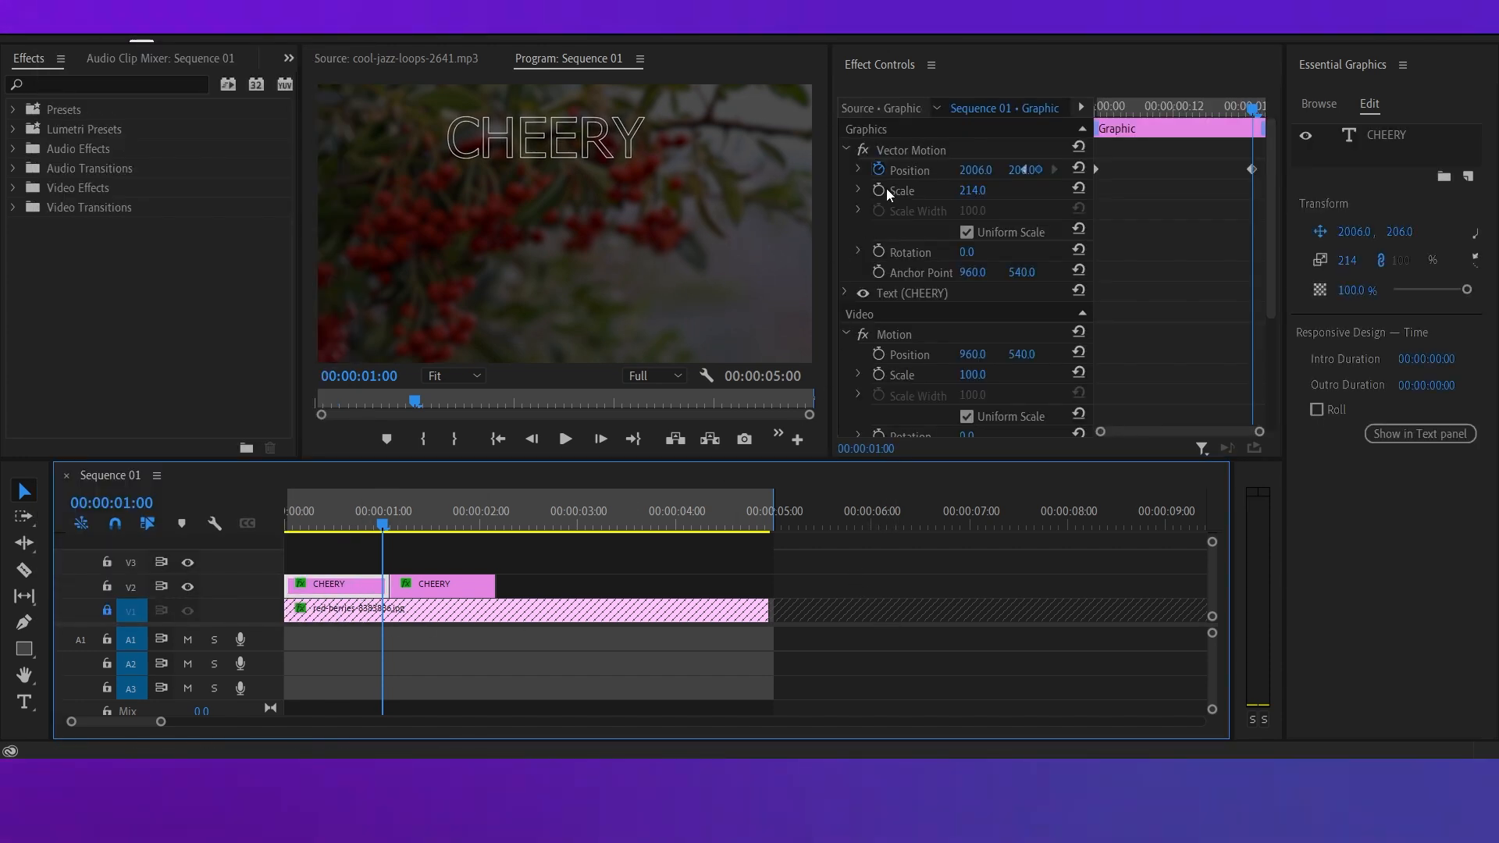
left_click(859, 170)
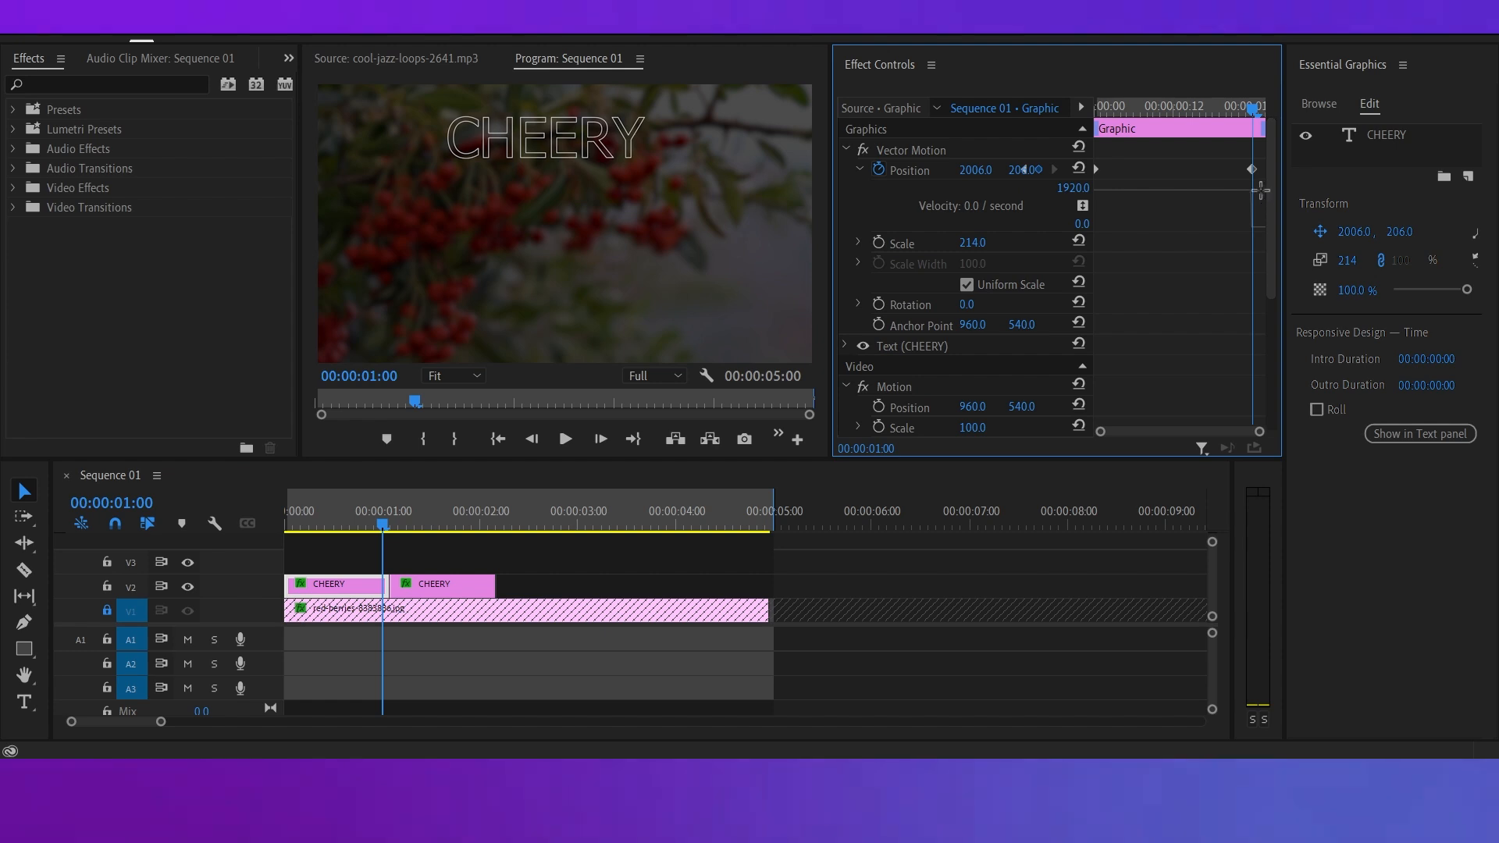
left_click_drag(1264, 195, 1237, 148)
right_click(1252, 169)
mouse_move(1298, 332)
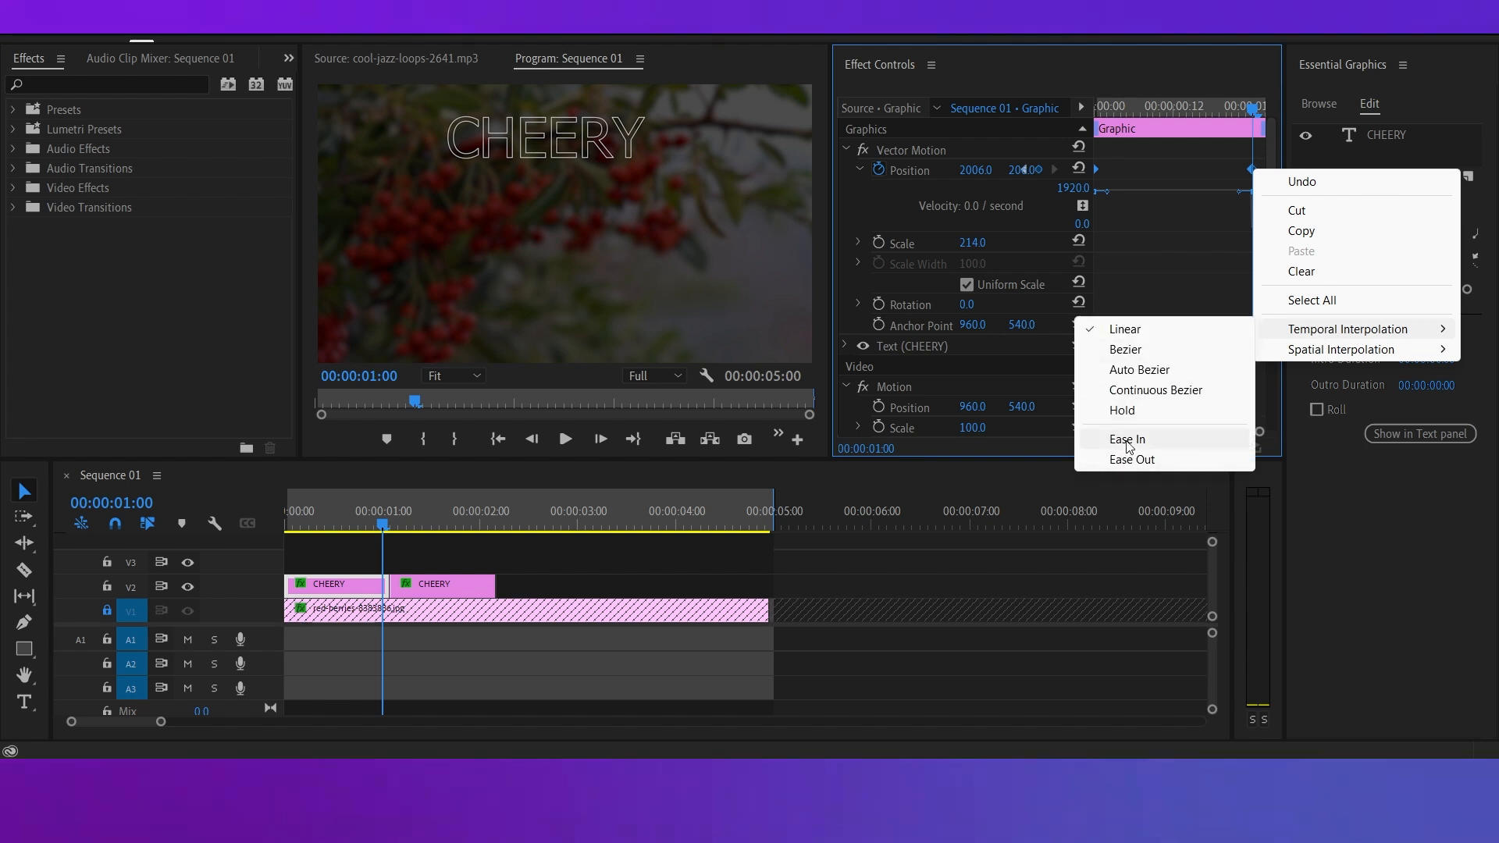
left_click(1127, 439)
left_click(860, 598)
Reshape the first CHEERY clip's Position velocity curve so it starts slowly and peaks near the end, and preview it from 00:00:00:00.
left_click(341, 587)
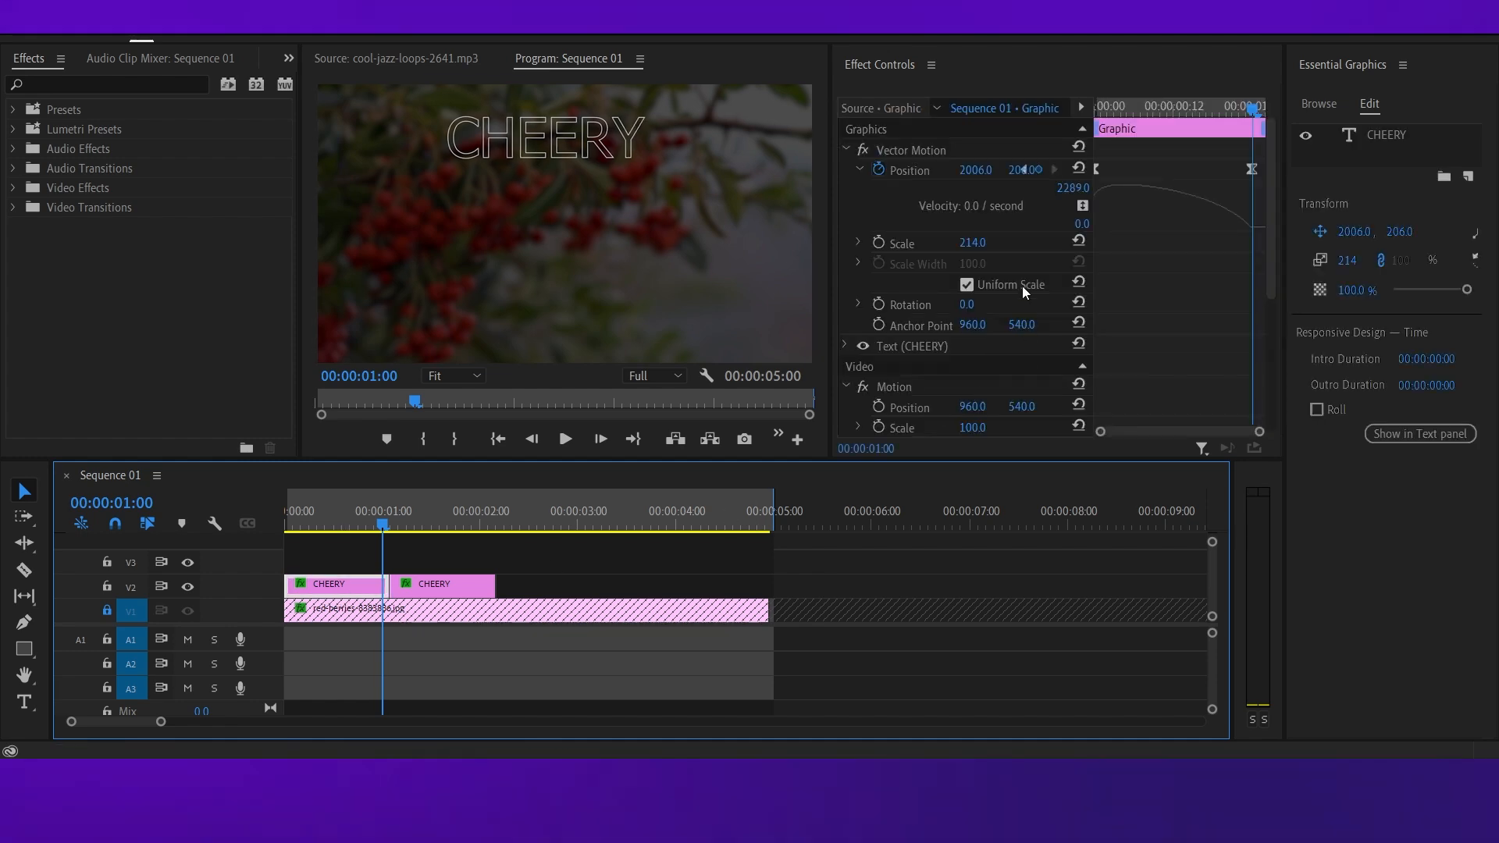
left_click_drag(831, 231, 774, 232)
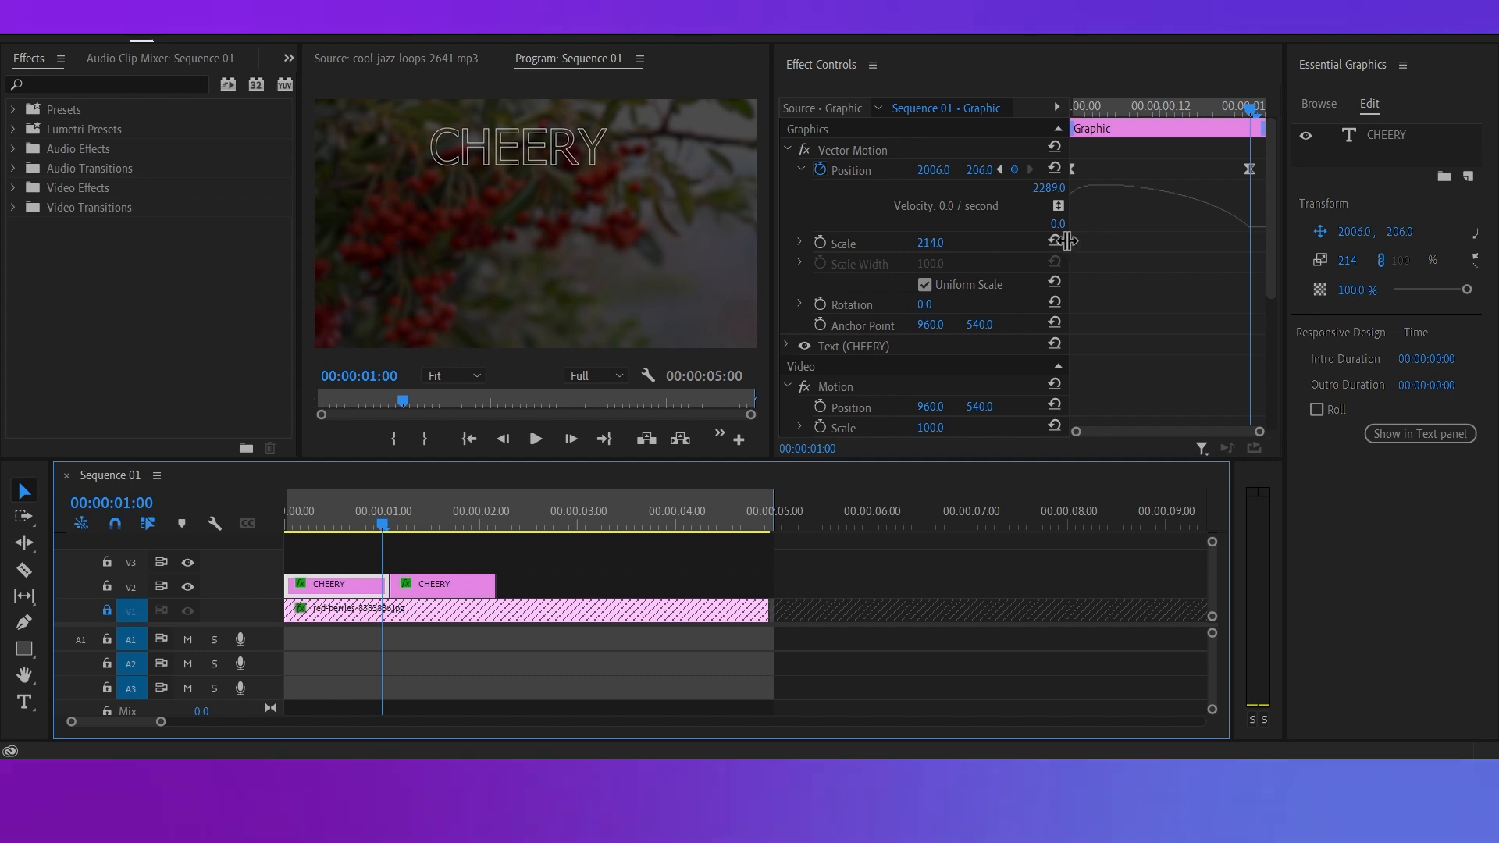
left_click(1067, 241)
left_click_drag(1067, 234, 1000, 231)
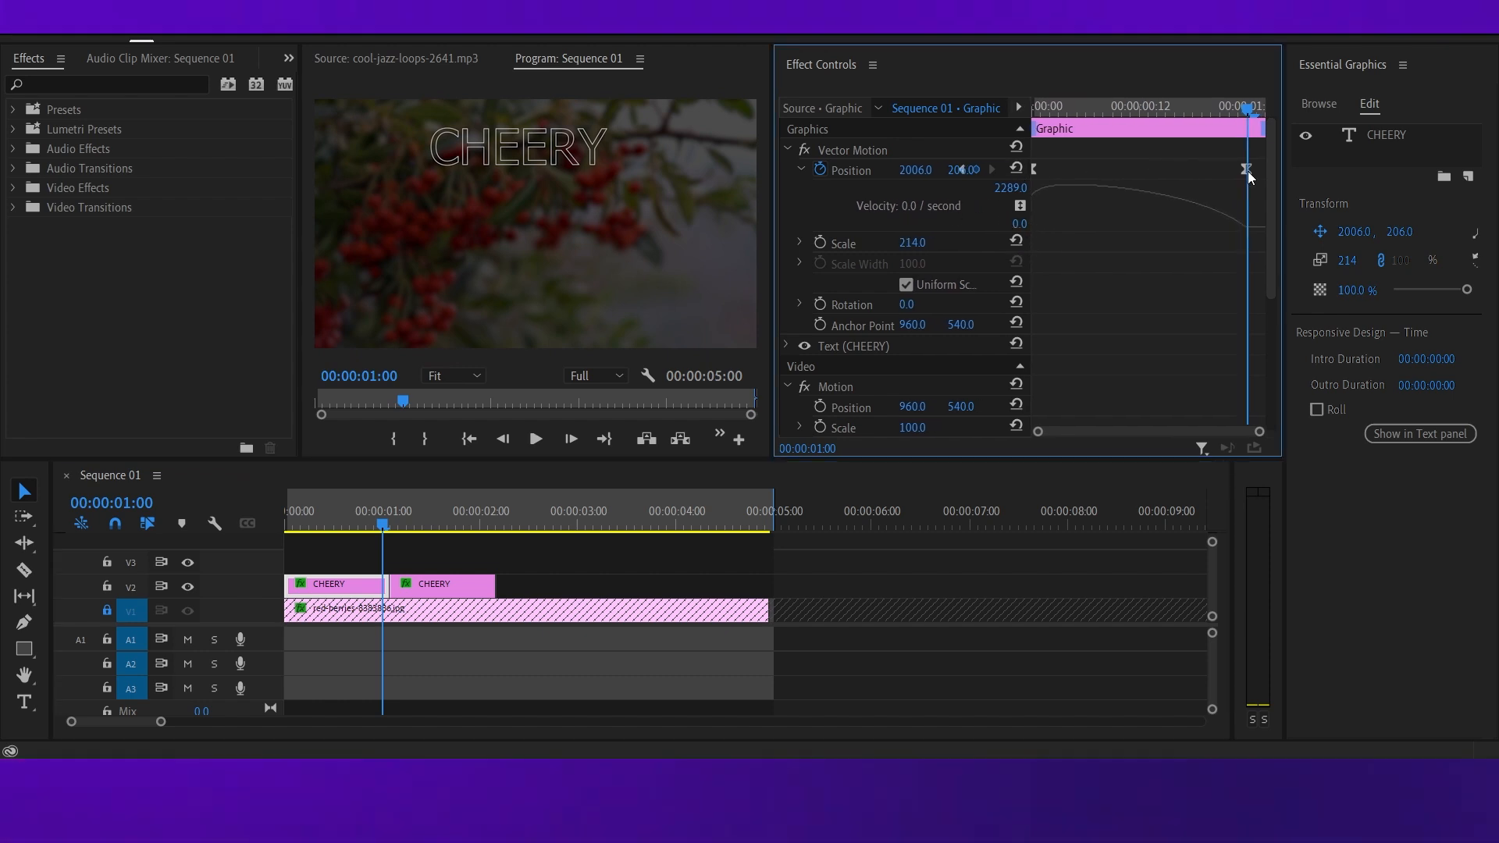
left_click_drag(1253, 189, 1128, 227)
left_click_drag(388, 537, 257, 531)
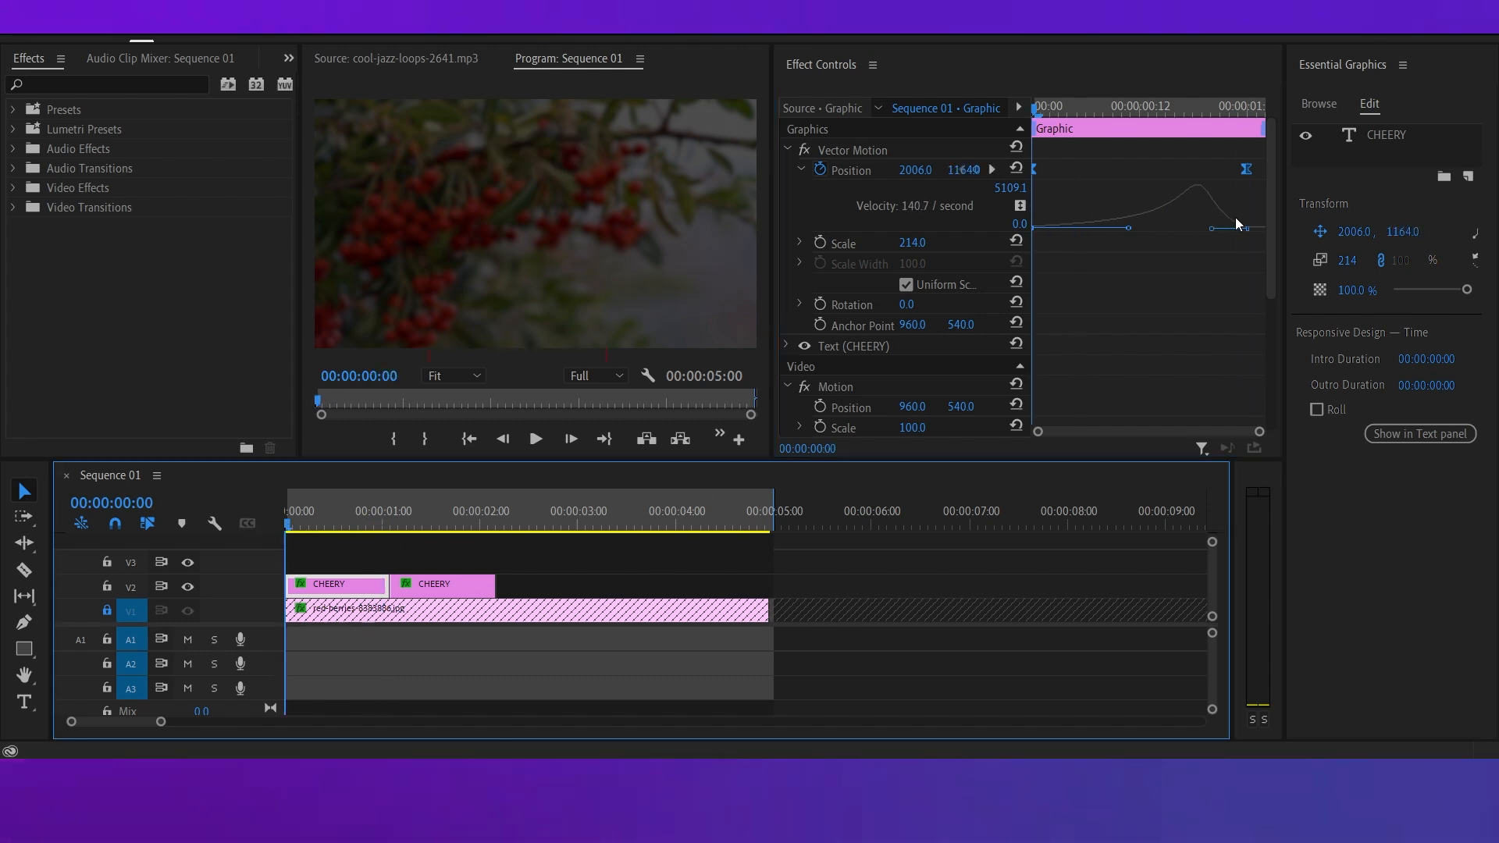
key("space")
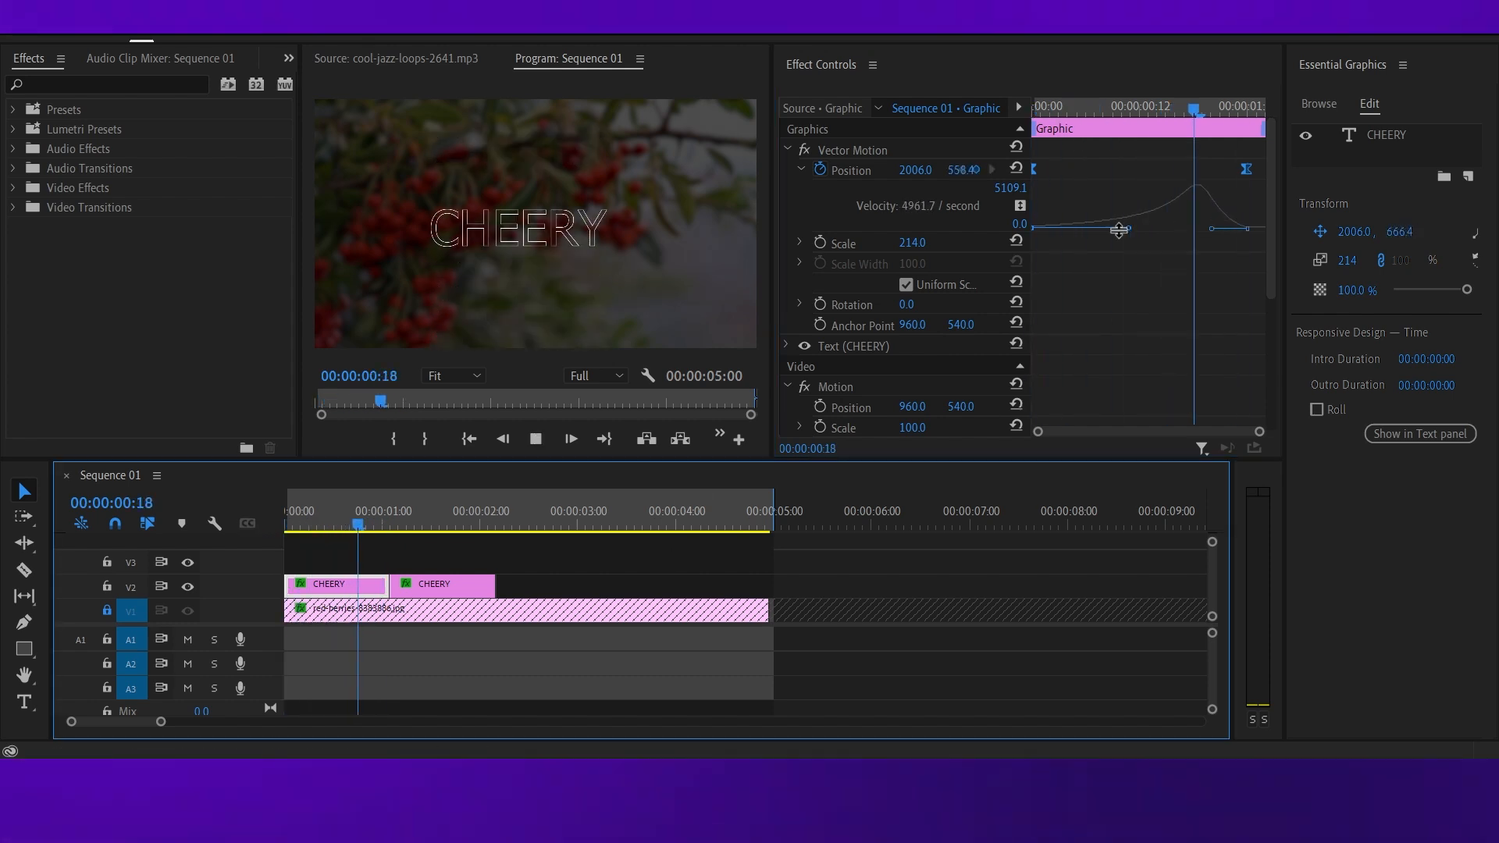
key("space")
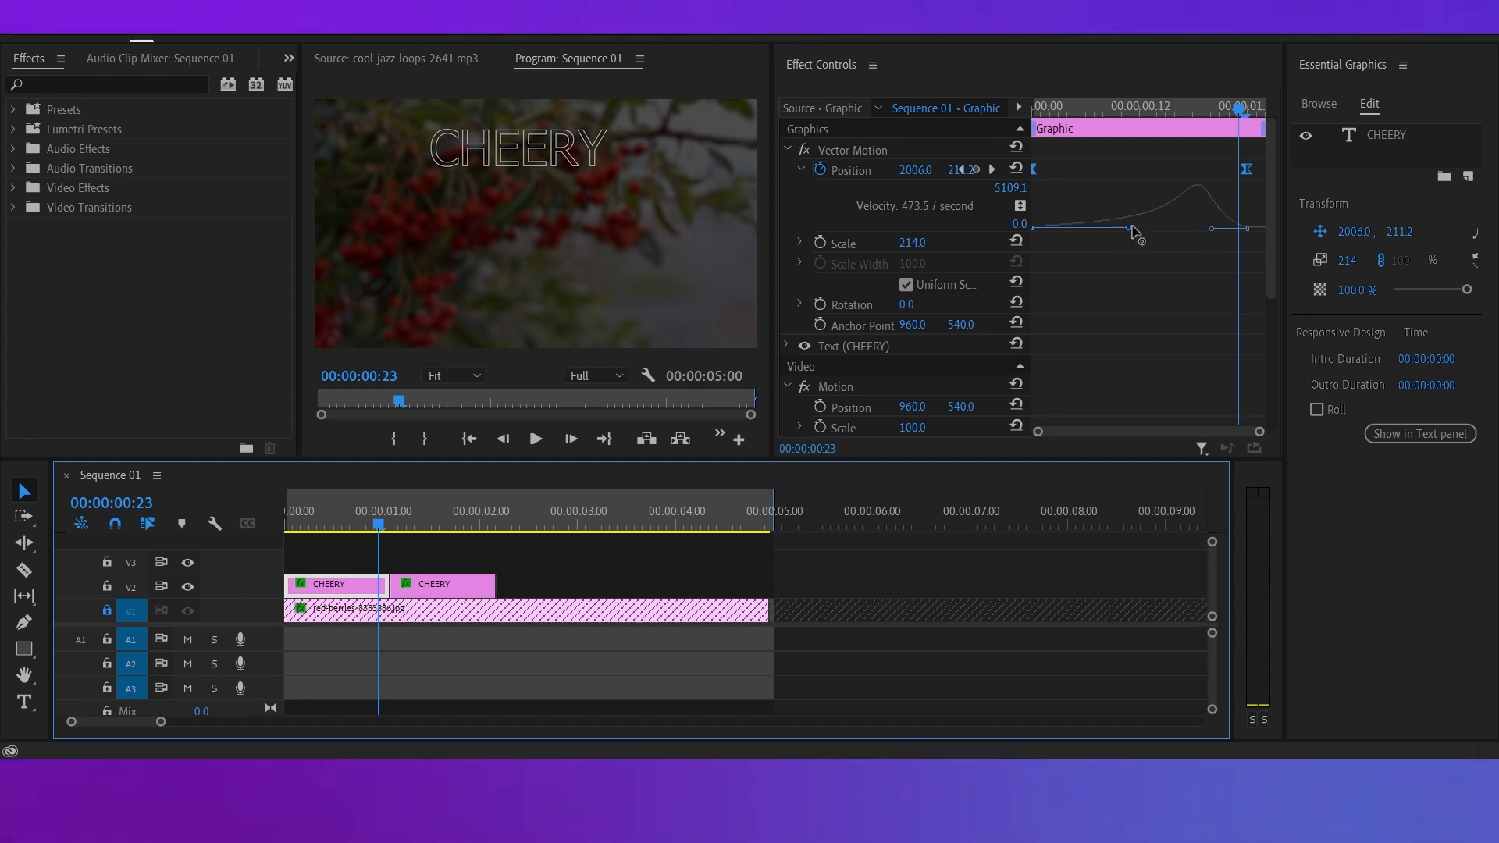
Try raising the start keyframe's velocity handle on the first CHEERY clip for a fast start, and preview the motion from the beginning.
left_click_drag(1133, 230, 1079, 187)
left_click_drag(378, 524, 231, 528)
key("space")
key("space")
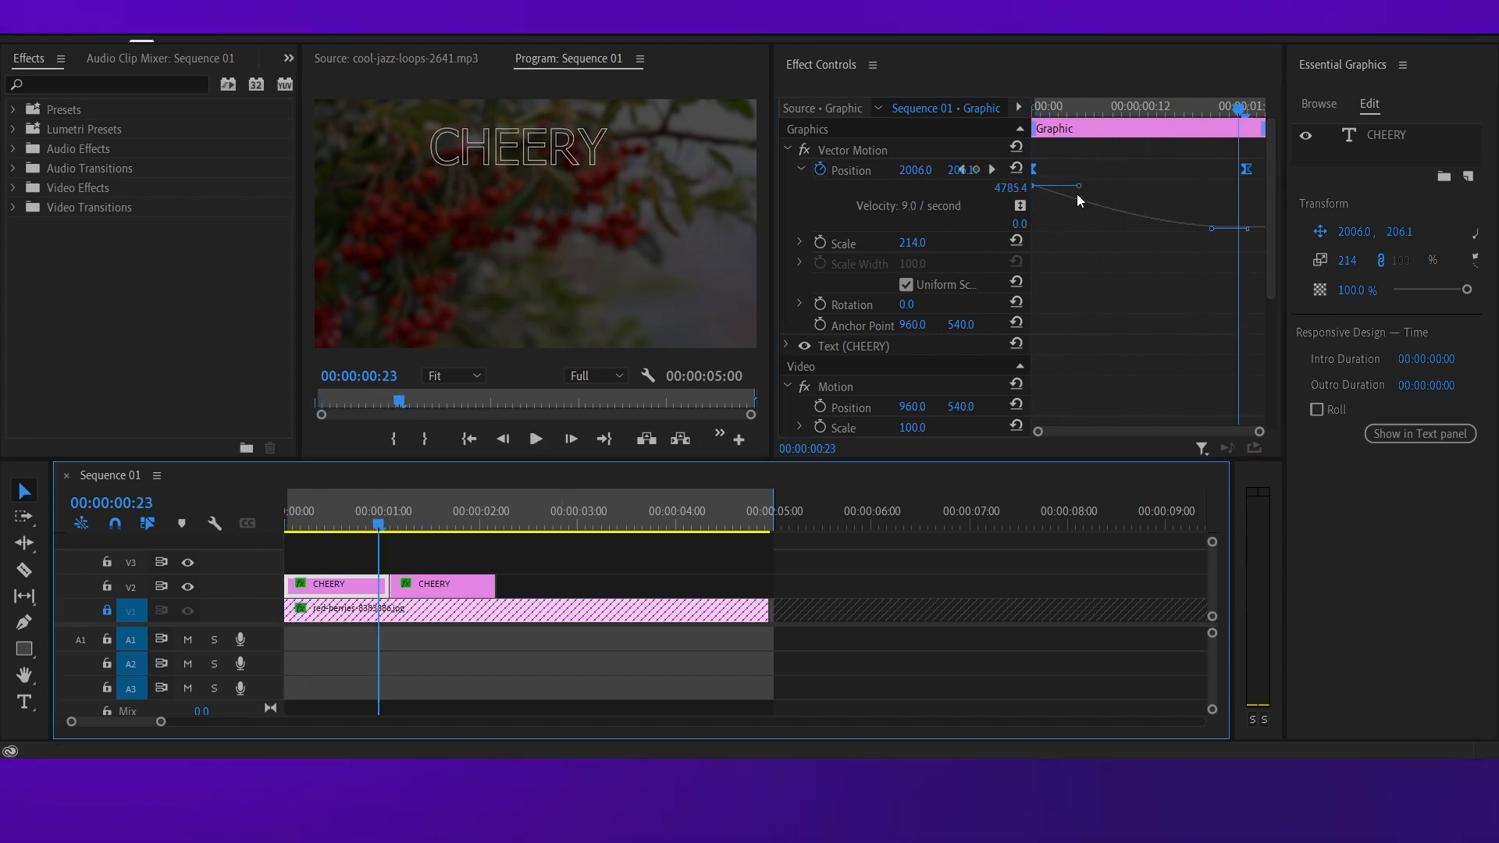
Lower and extend the start keyframe's velocity handle on the first CHEERY clip to give the motion a slow start and late speed peak.
left_click_drag(1078, 188, 1127, 236)
left_click(894, 576)
key("alt+e")
key("Escape")
left_click(334, 587)
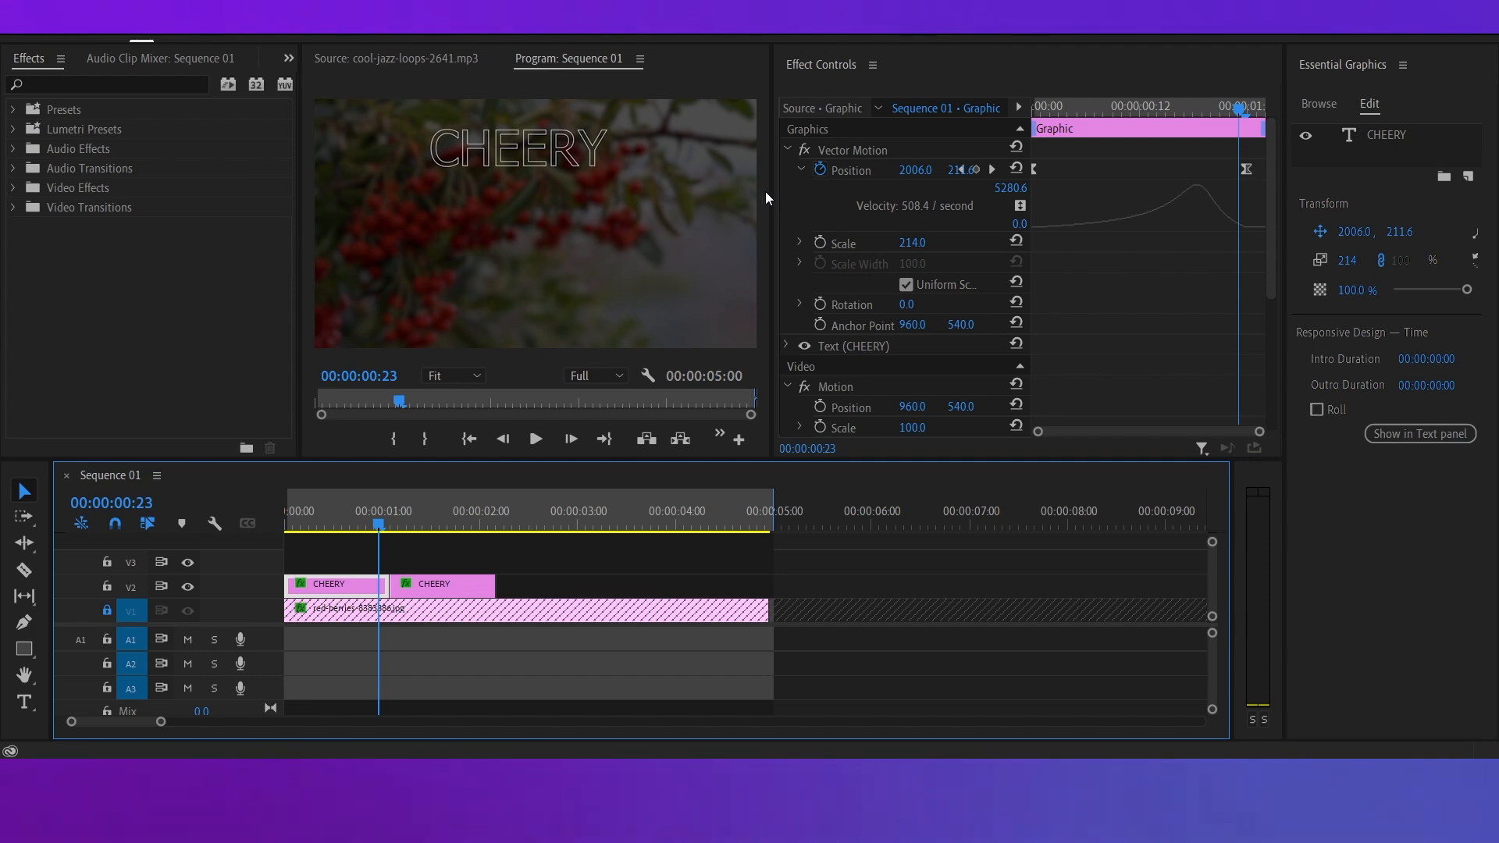
left_click(1061, 176)
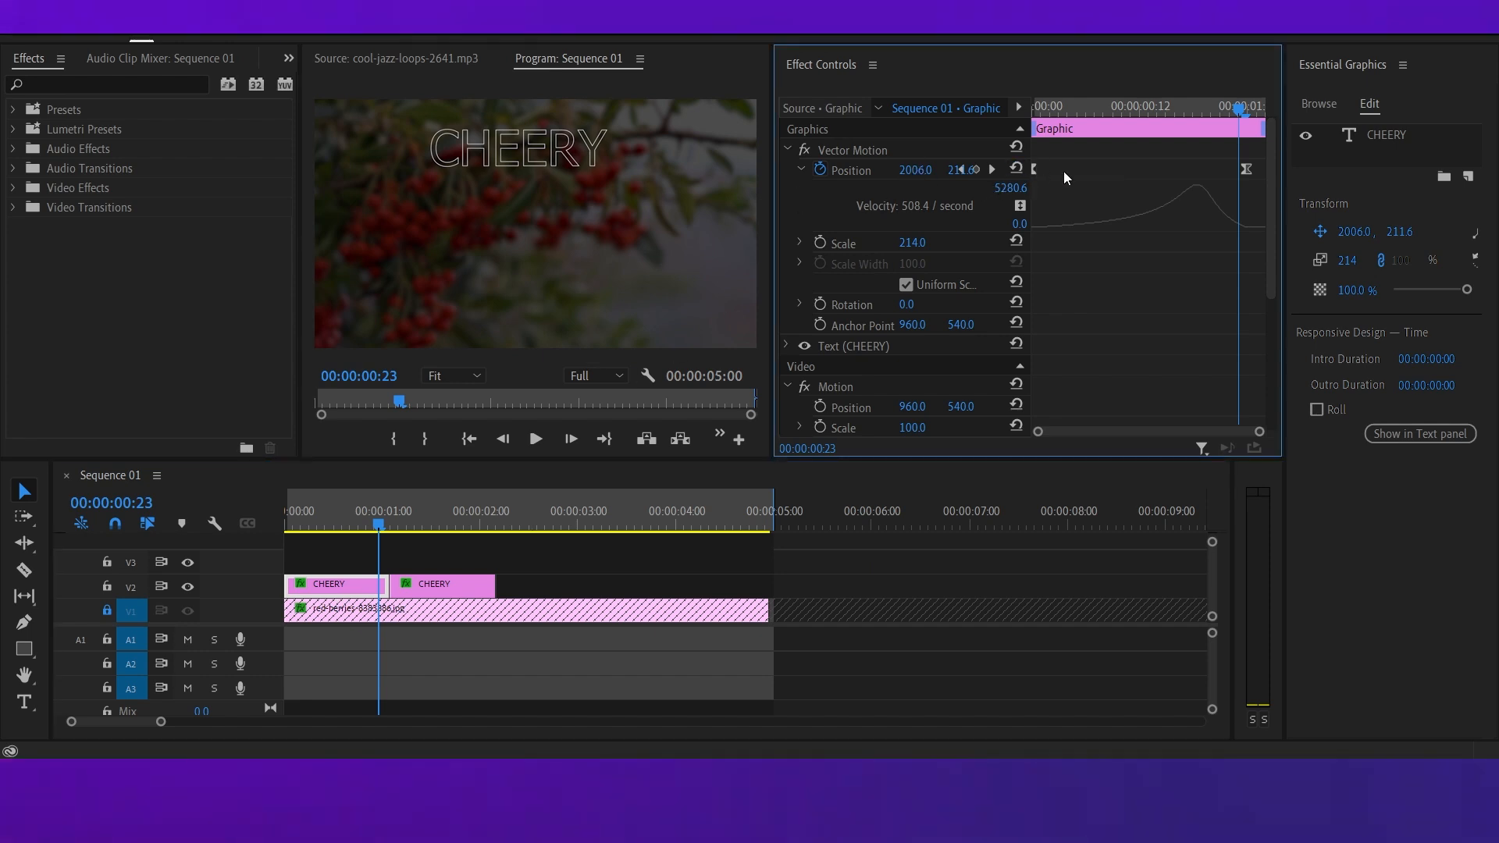
left_click_drag(1022, 201, 1111, 212)
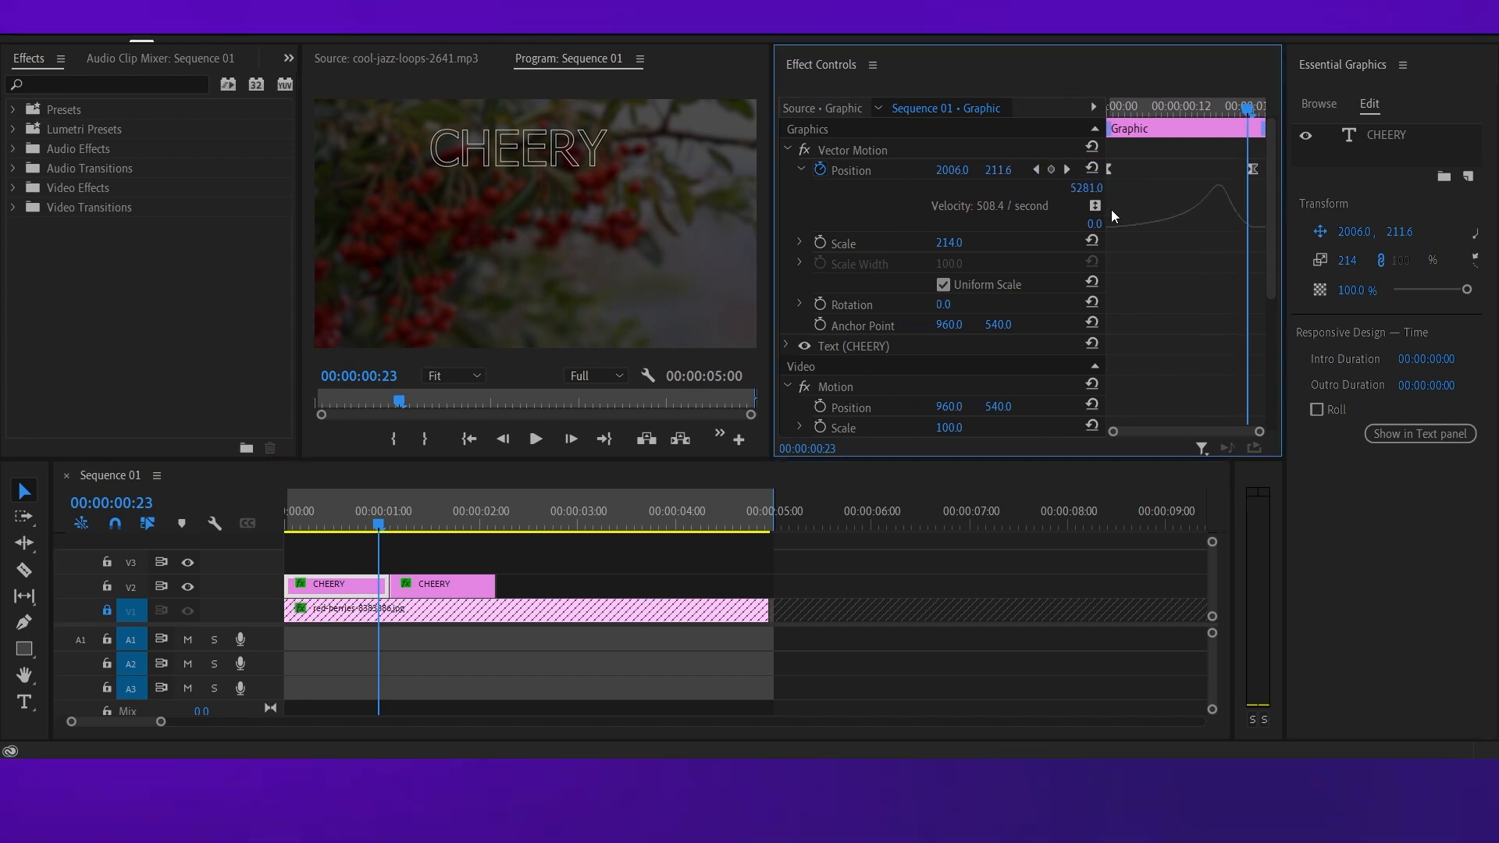
Copy the first CHEERY clip's horizontal Position value of 2006 to the second CHEERY clip.
left_click(1003, 169)
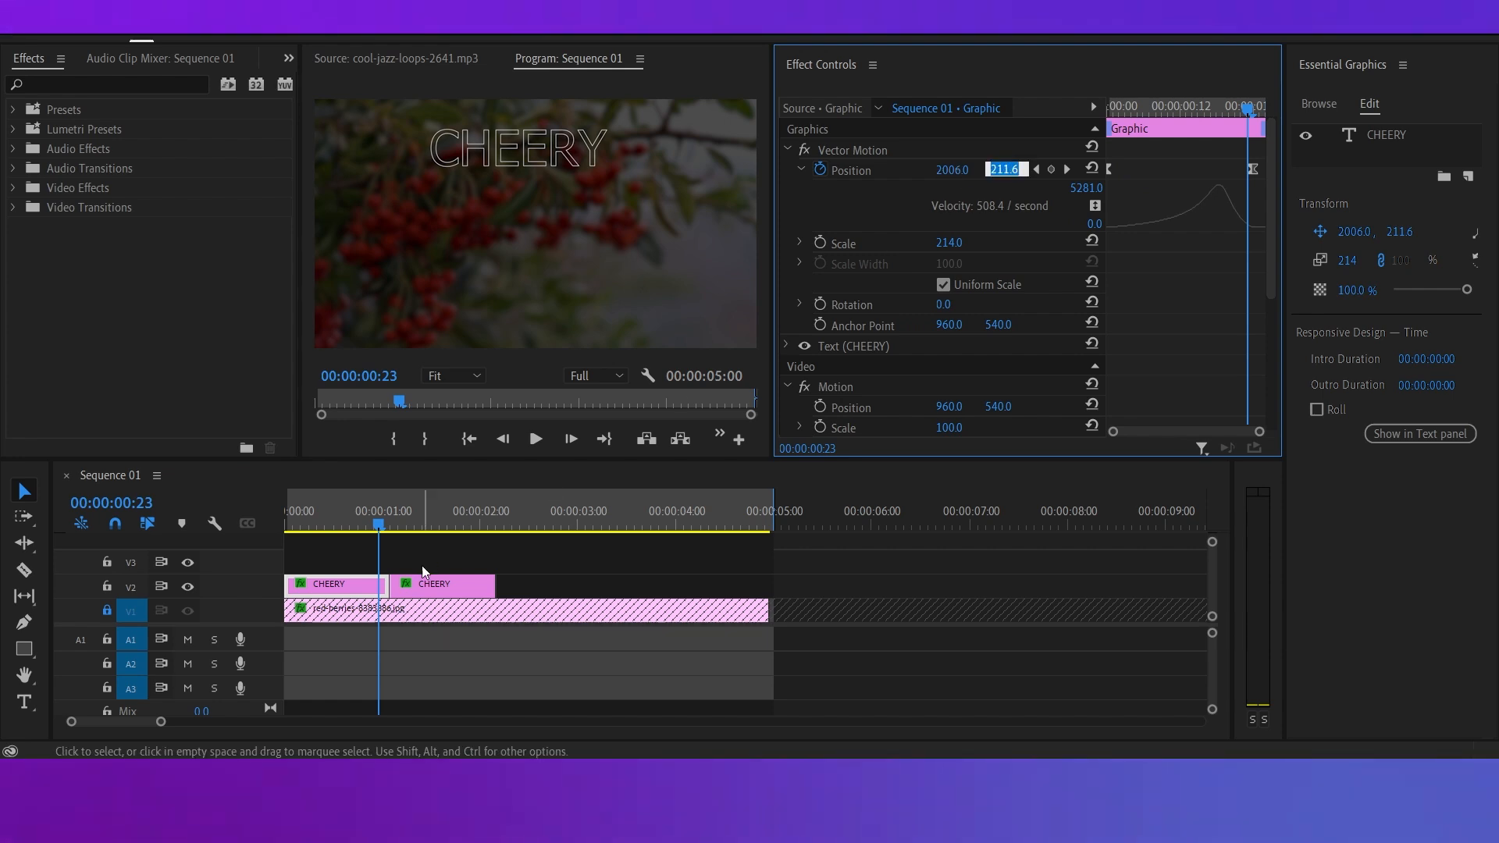
left_click(415, 595)
left_click(1004, 168)
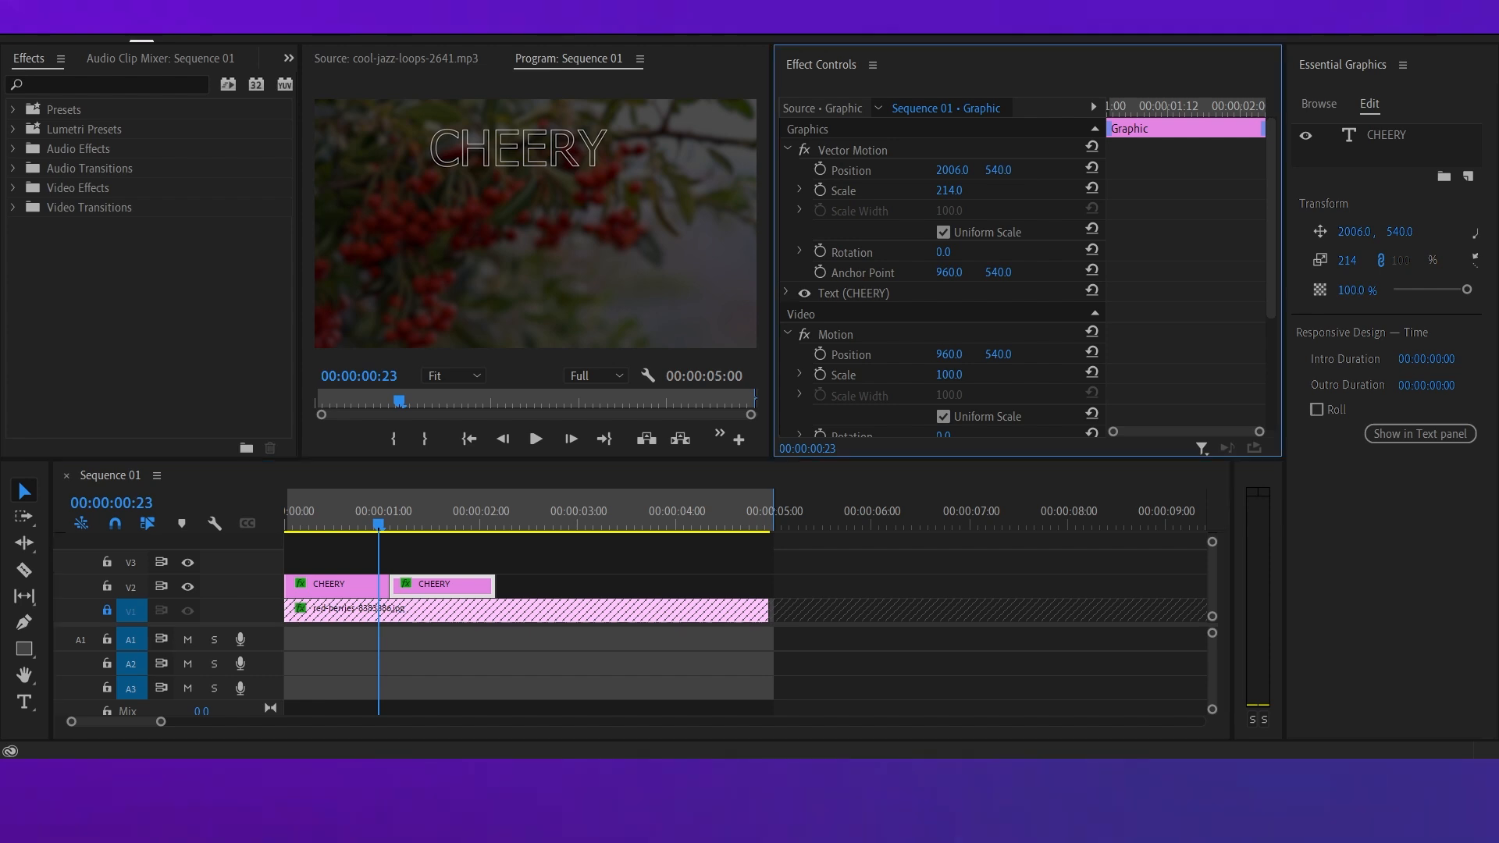
left_click(348, 587)
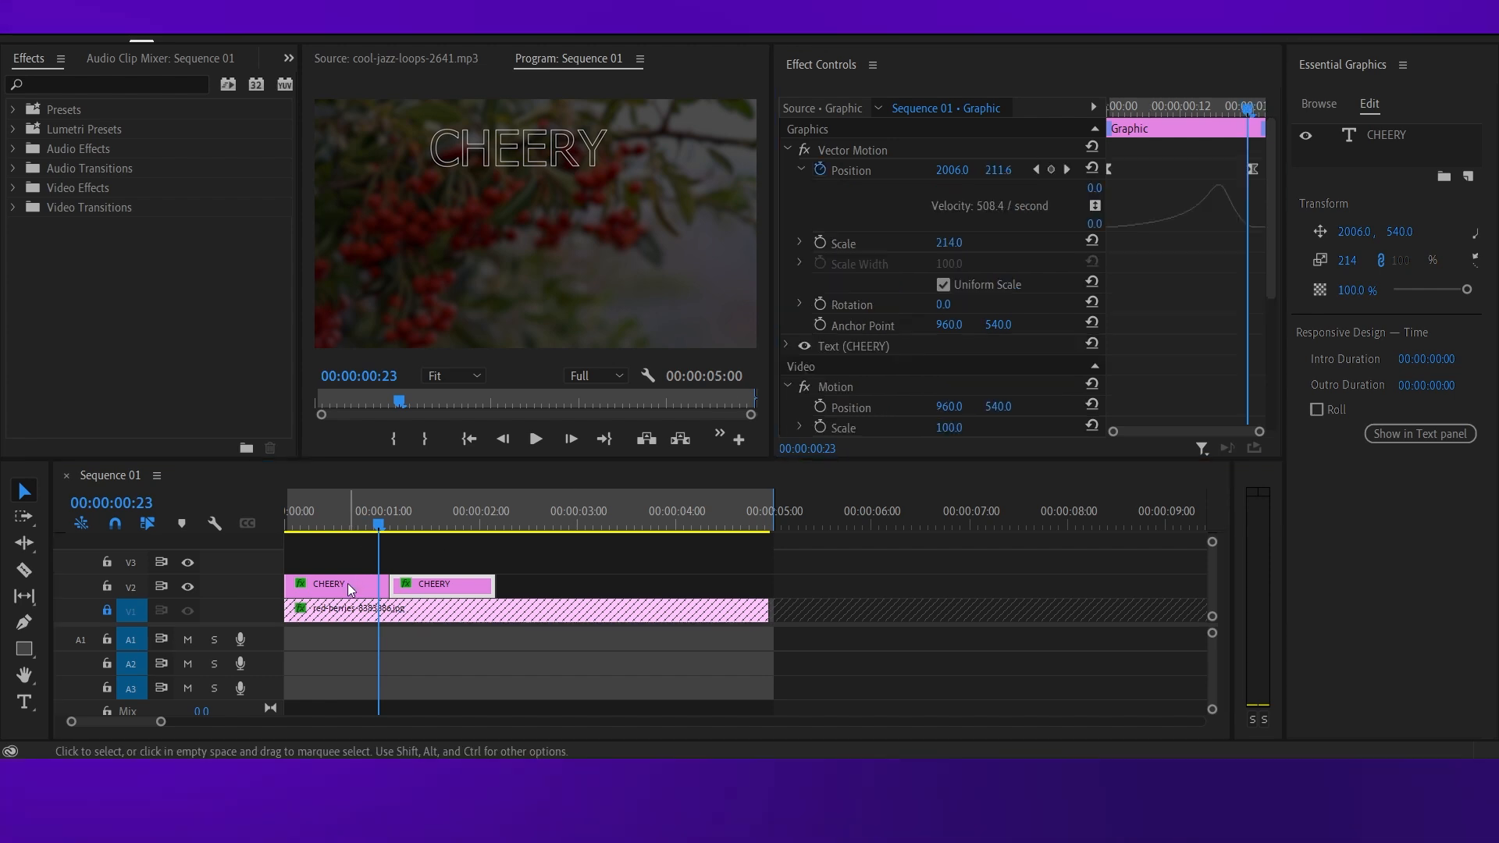
left_click(955, 171)
key("ctrl+c")
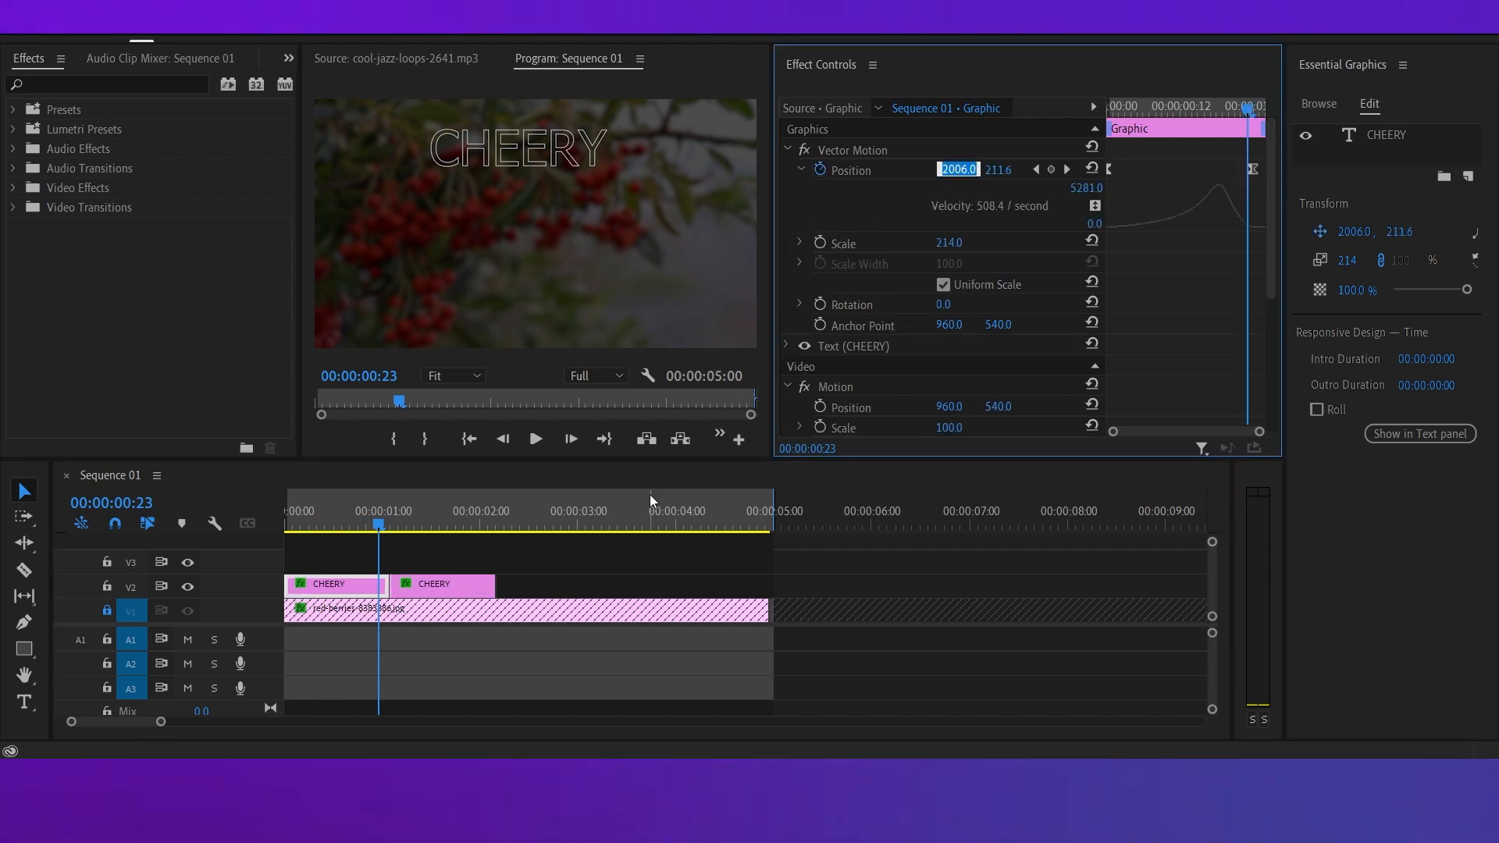
left_click(468, 586)
left_click(958, 168)
key("ctrl+v")
left_click(833, 582)
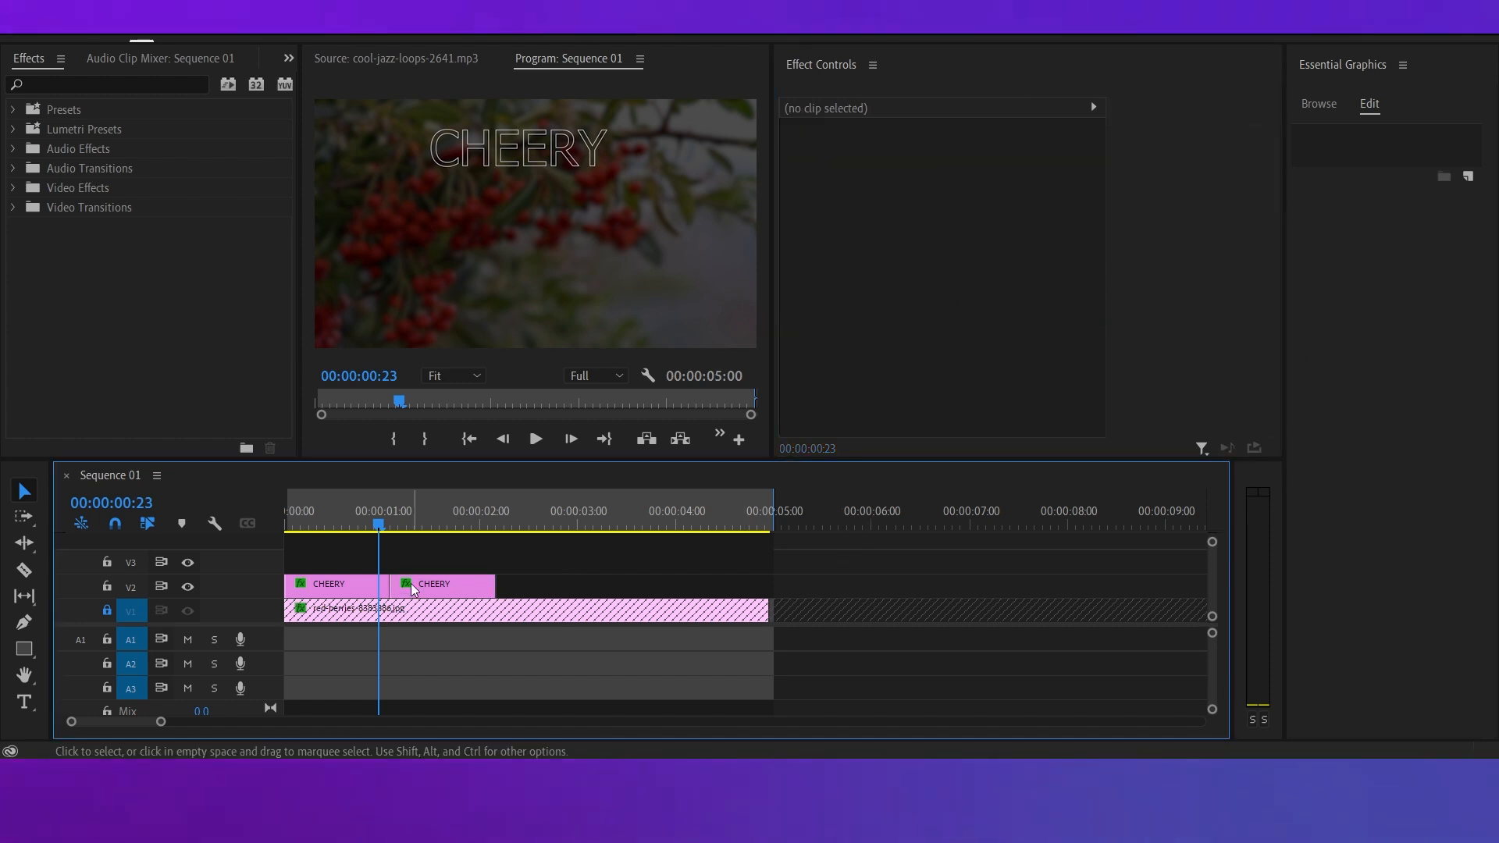
Find the Echo video effect and apply it to the first CHEERY clip, with the playhead at 00:00:00:00.
left_click(336, 528)
left_click_drag(316, 528, 287, 528)
left_click(314, 581)
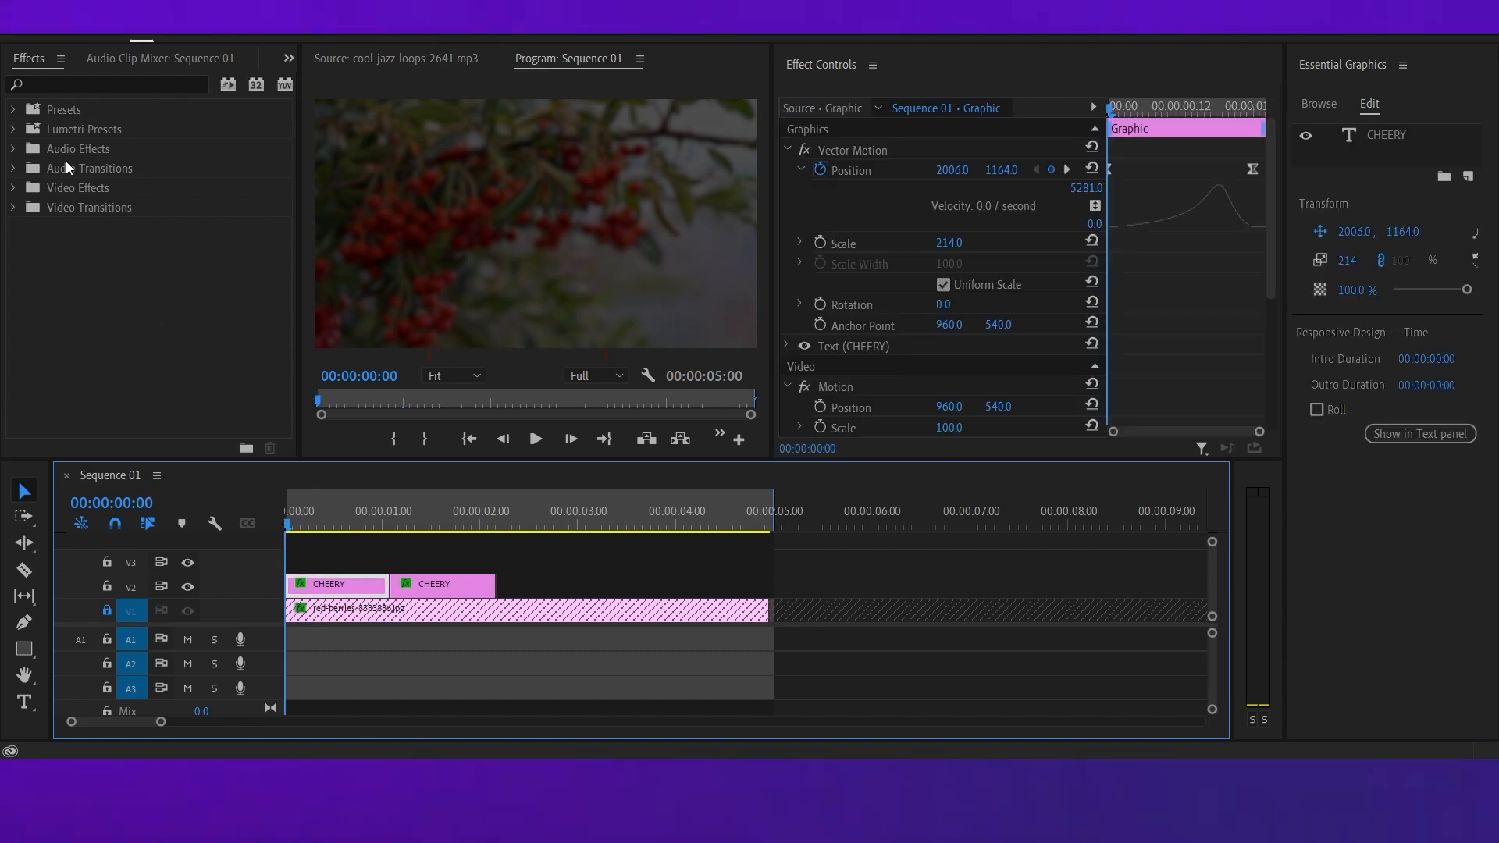
left_click(43, 83)
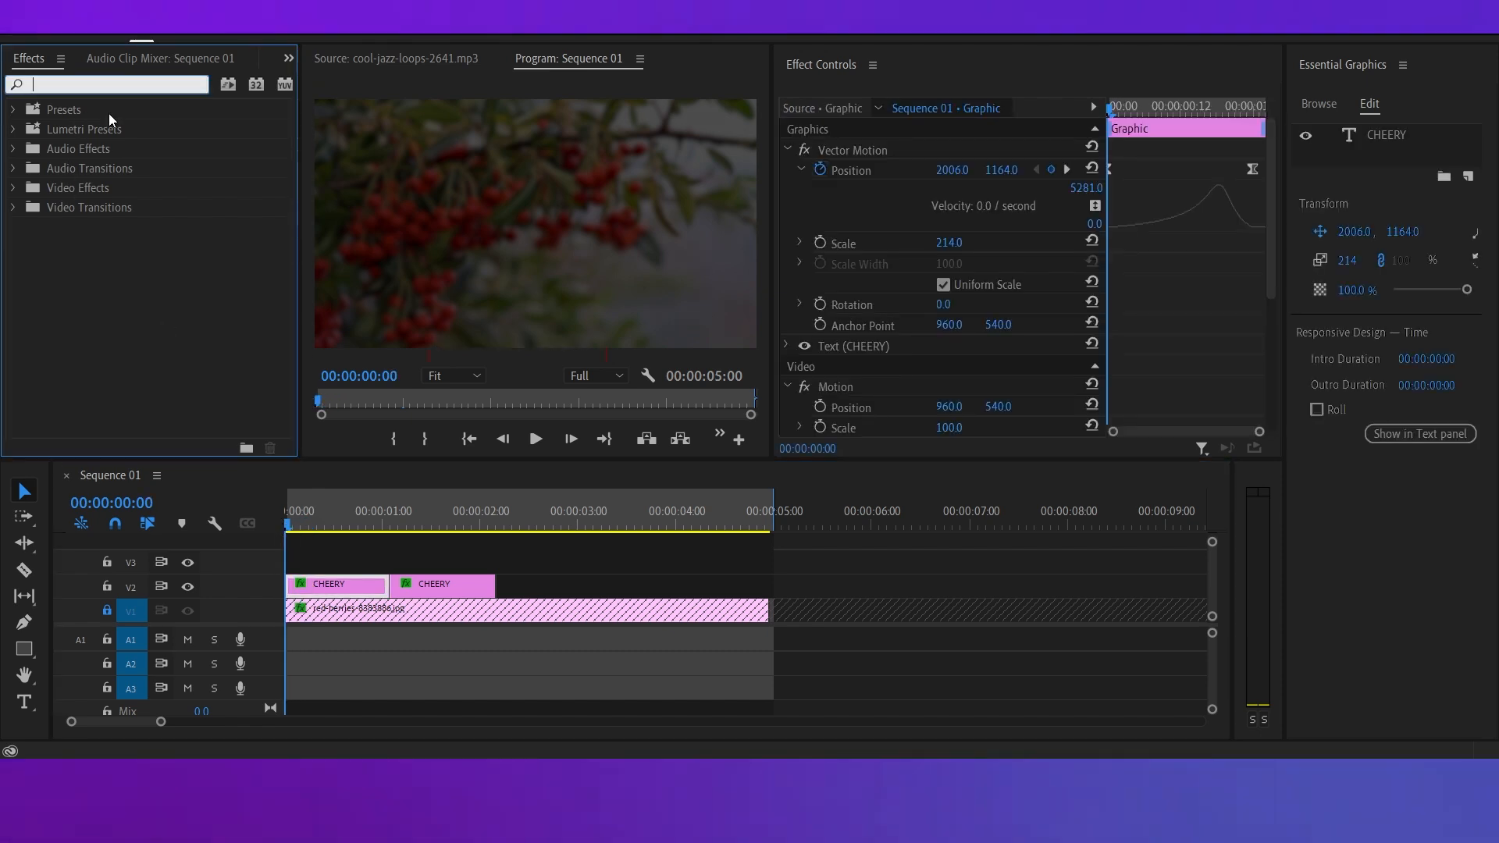
type("ECHO")
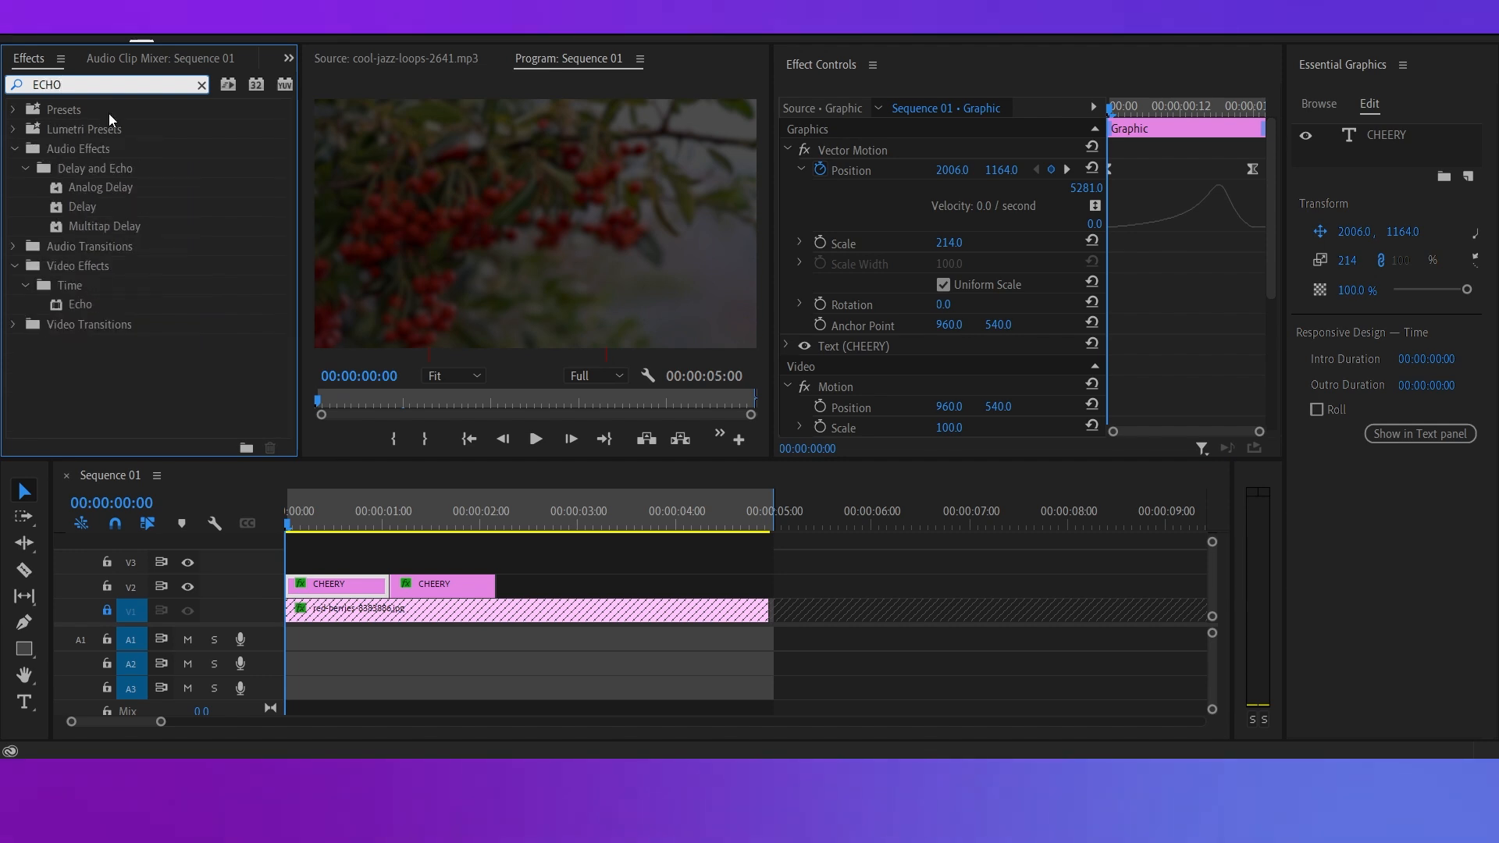
left_click_drag(79, 307, 324, 586)
scroll(929, 363, "down", 3)
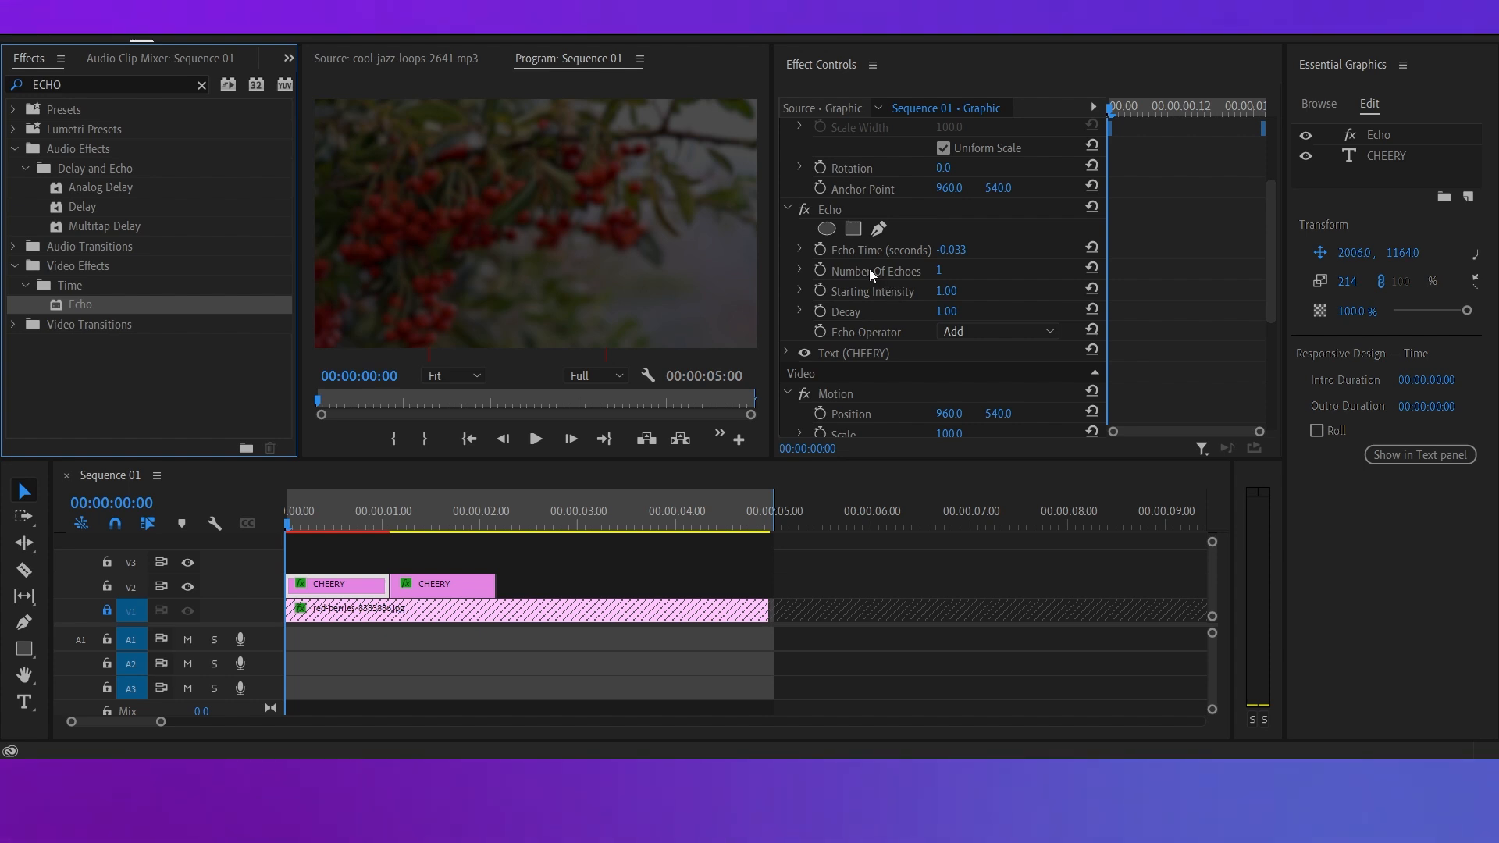
Set the Echo effect's Number Of Echoes to 6 and edit its Decay value.
left_click(940, 270)
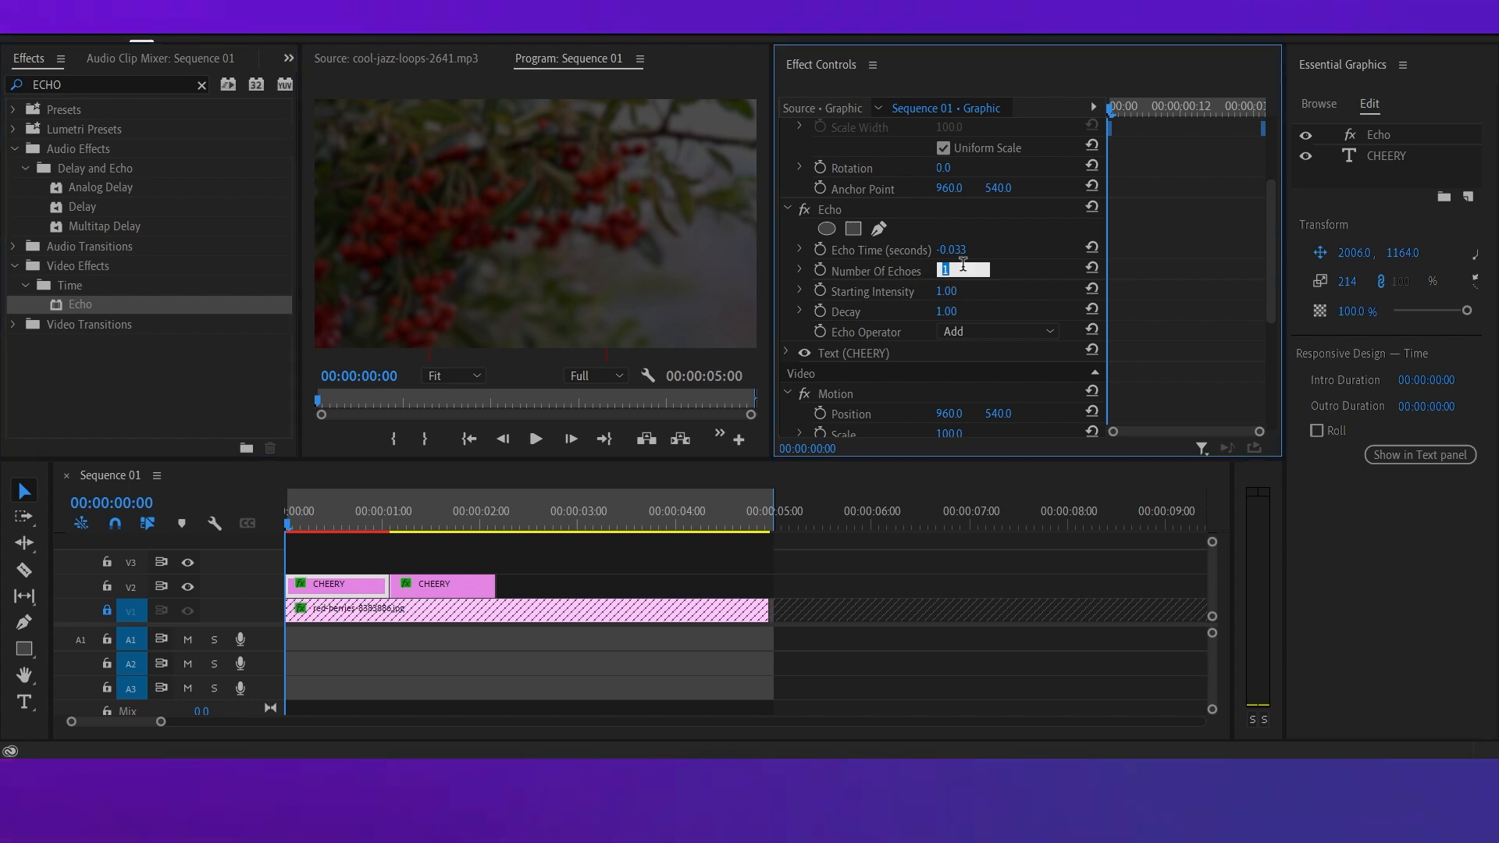
type("6")
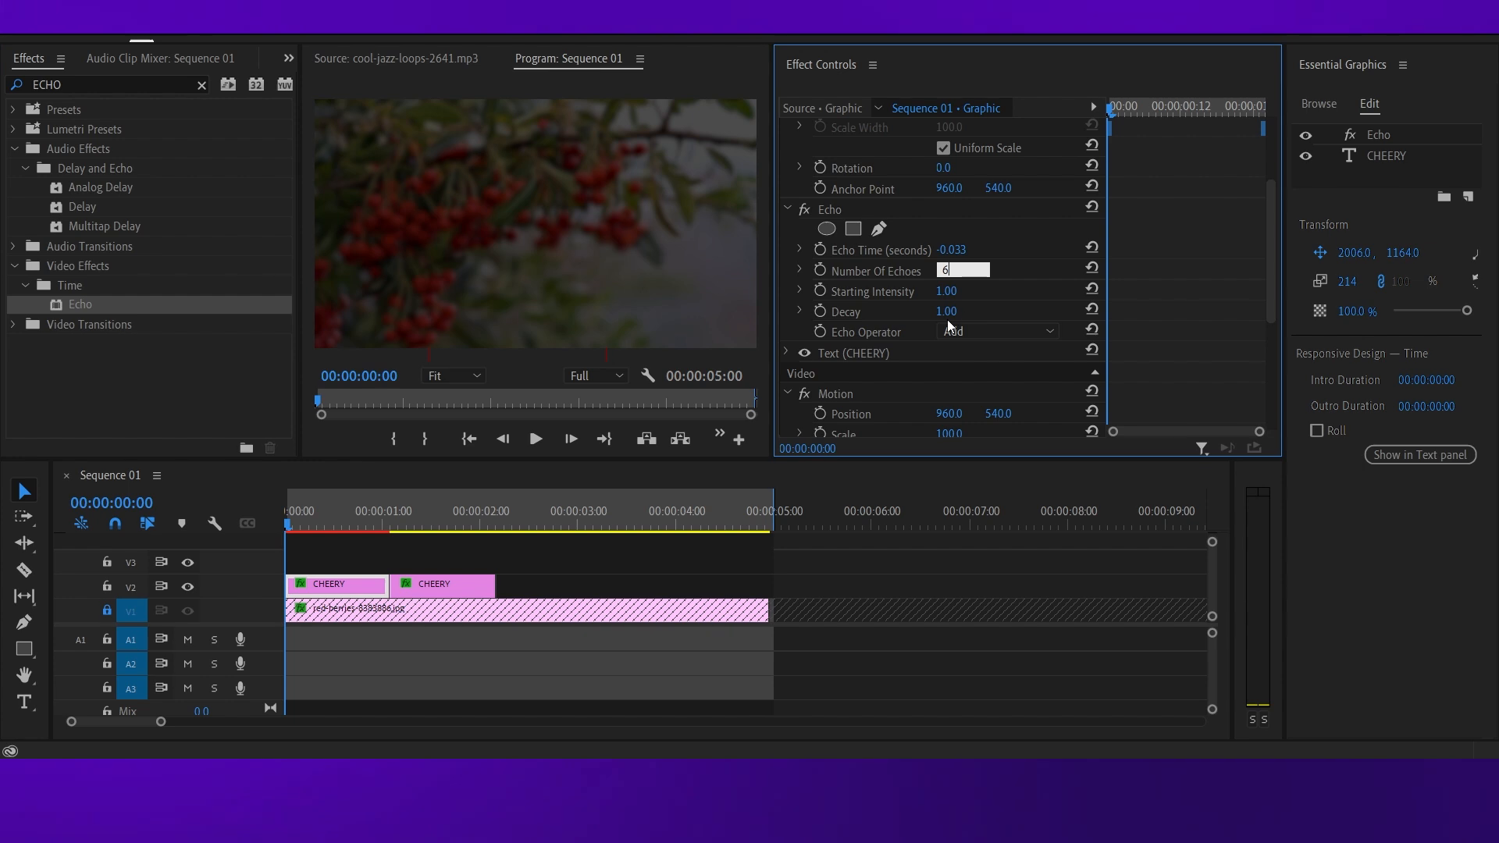
left_click(960, 310)
type("0")
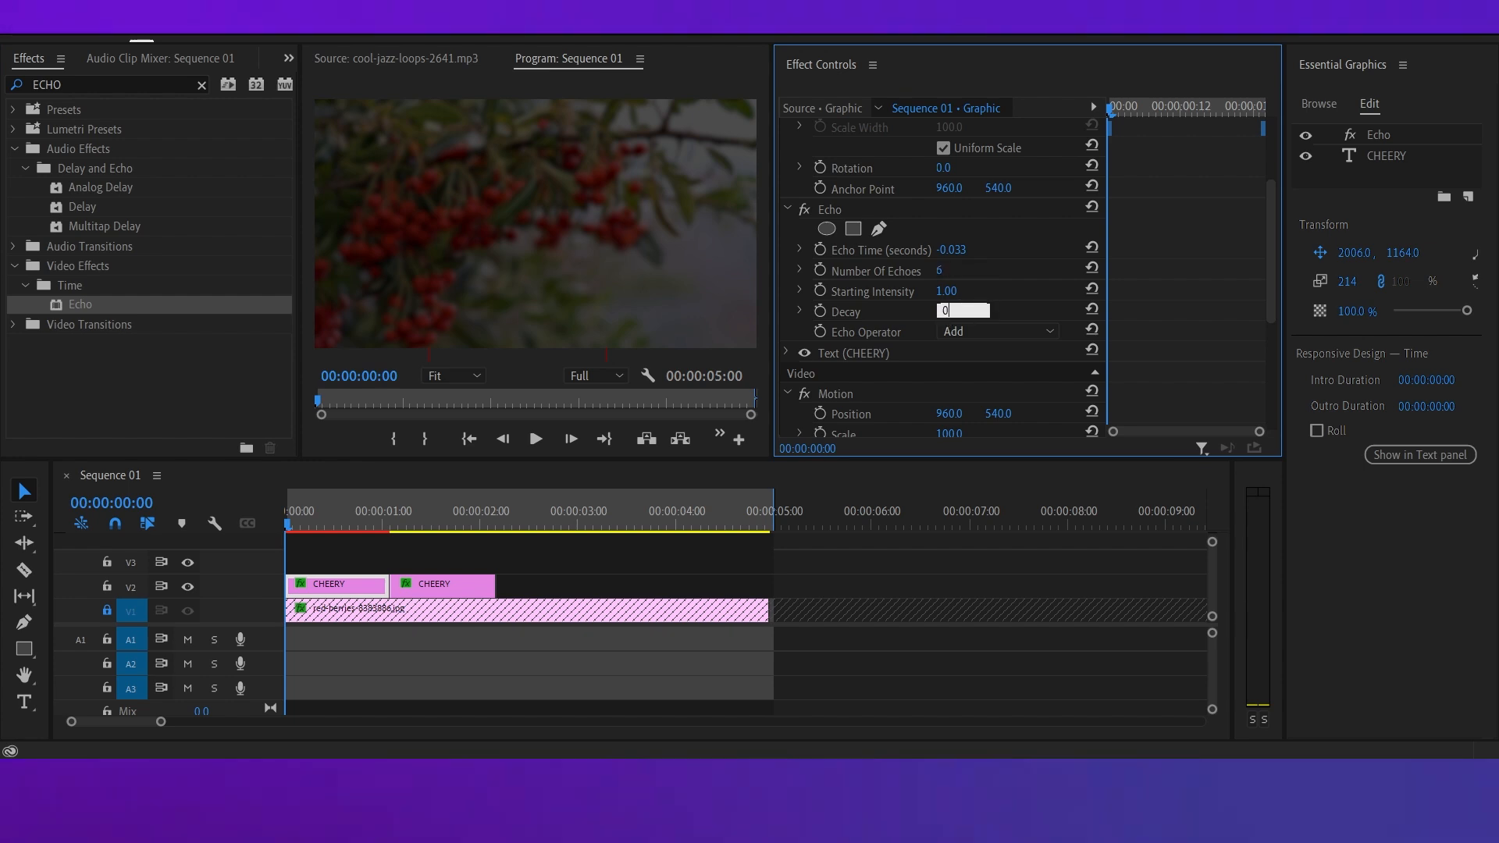